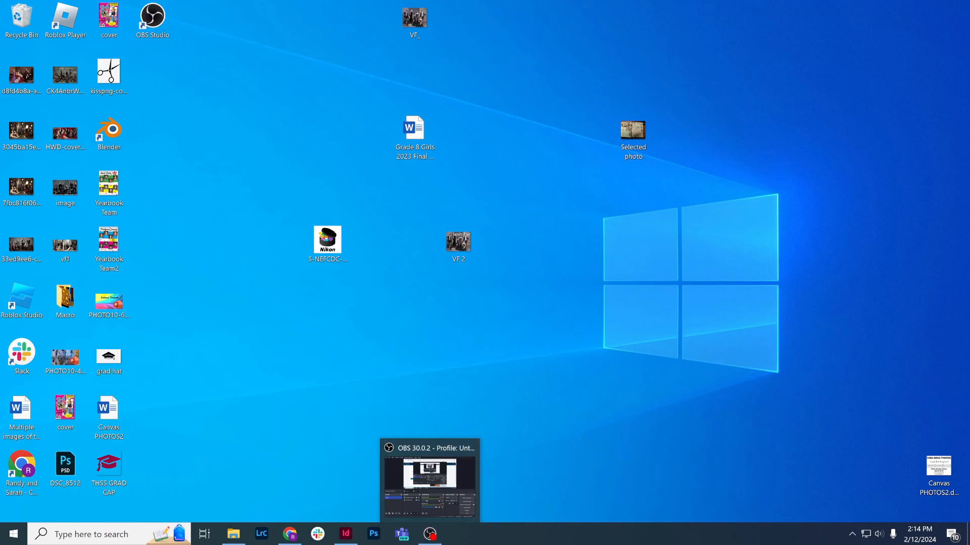
# Start Adobe InDesign 2024
pyautogui.click(127, 528)
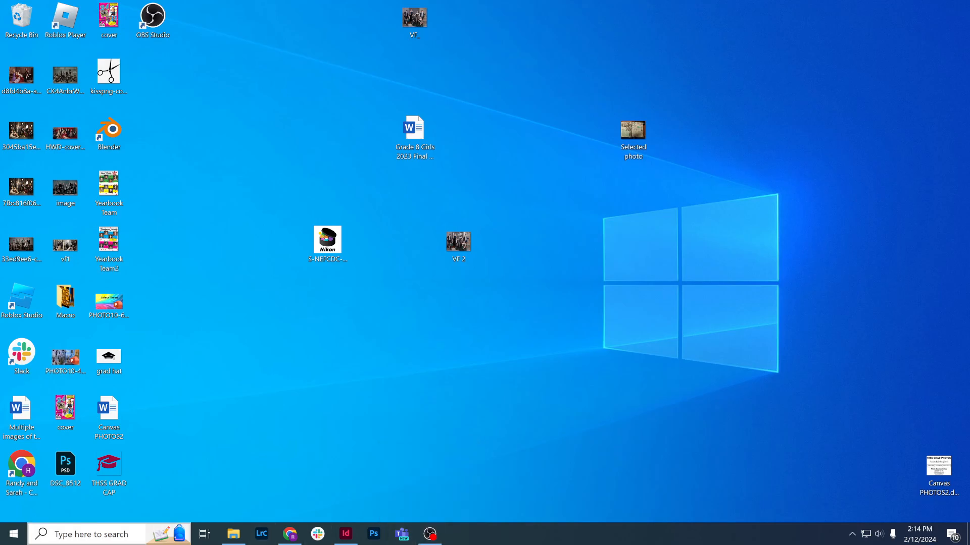
pyautogui.click(20, 536)
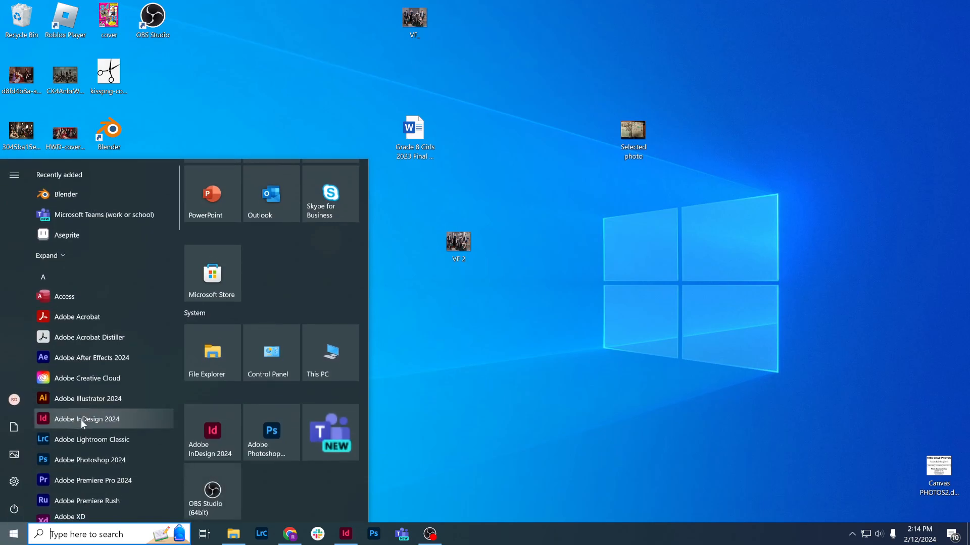
pyautogui.click(81, 420)
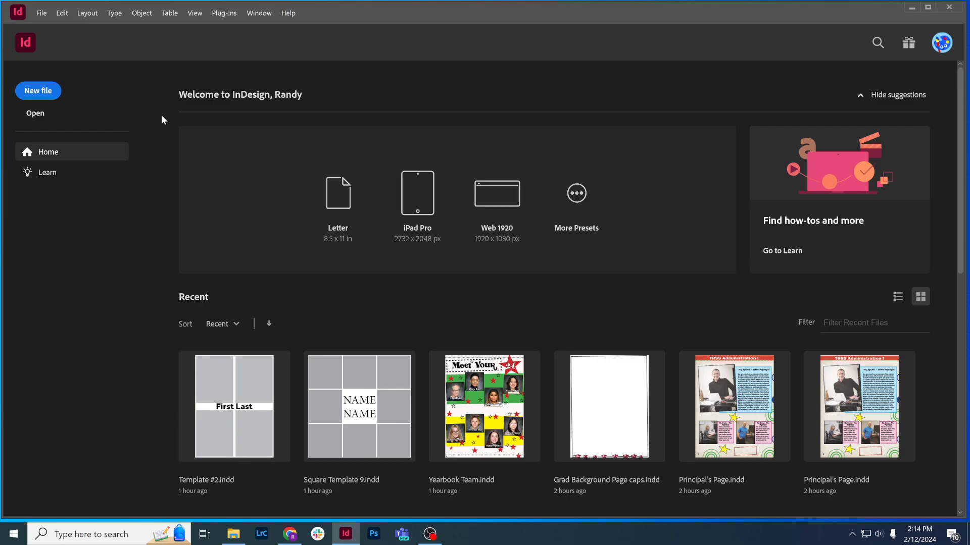
# Open the InDesign document Template #2 from the #ID Layouts folder on the Photography_NewNAS (J:) drive
pyautogui.click(41, 114)
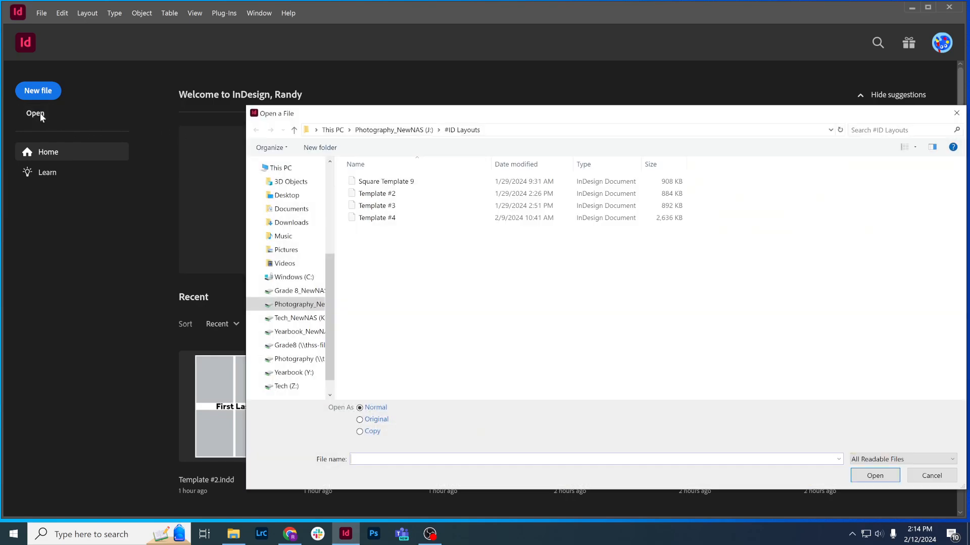
pyautogui.click(396, 131)
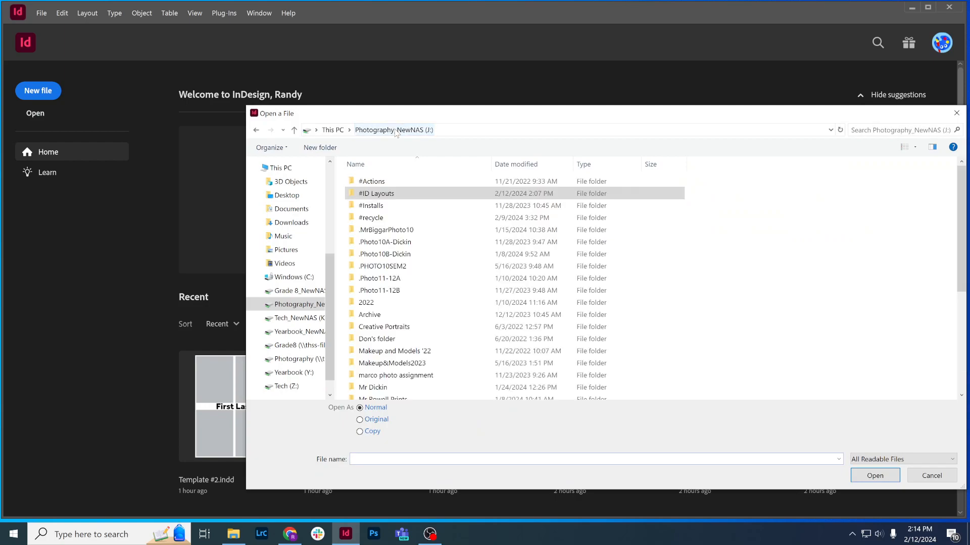
pyautogui.doubleClick(383, 194)
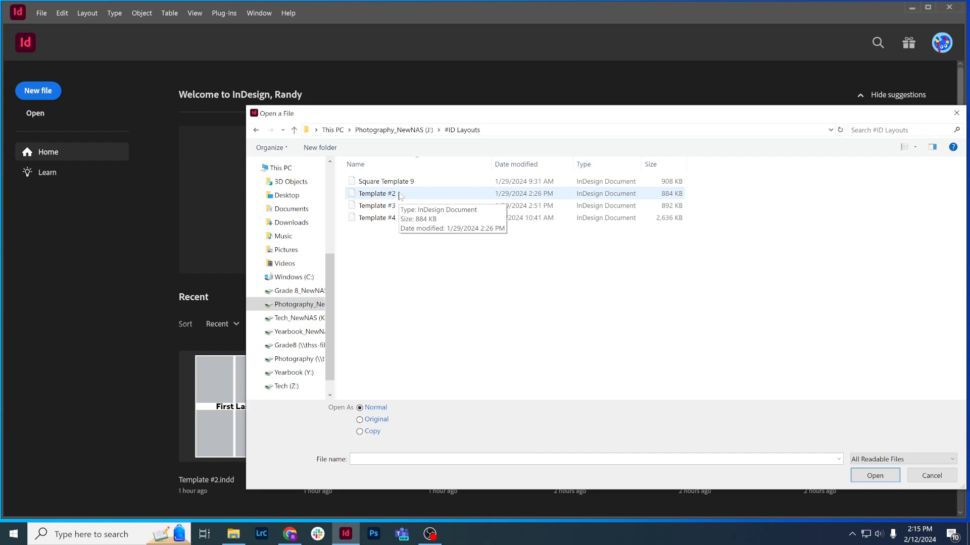
pyautogui.doubleClick(399, 195)
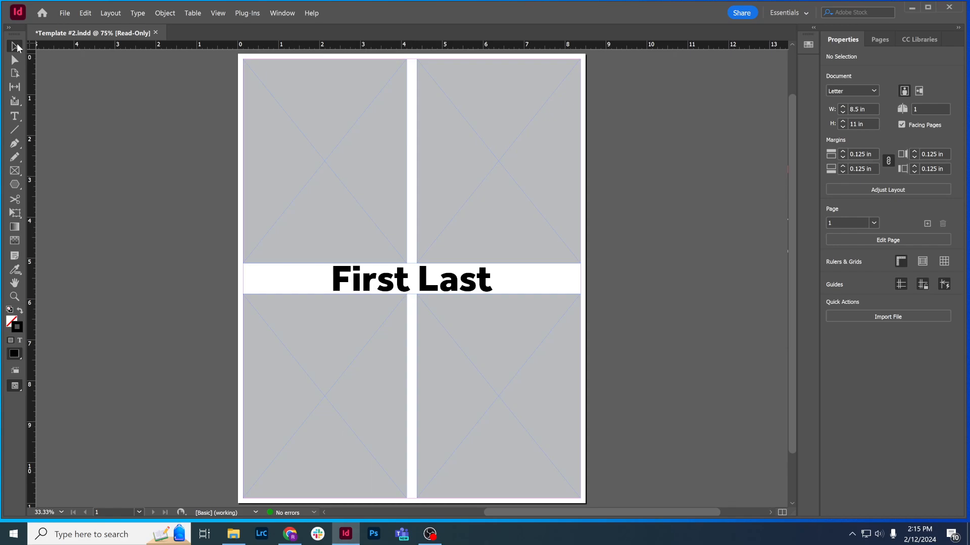
pyautogui.click(370, 172)
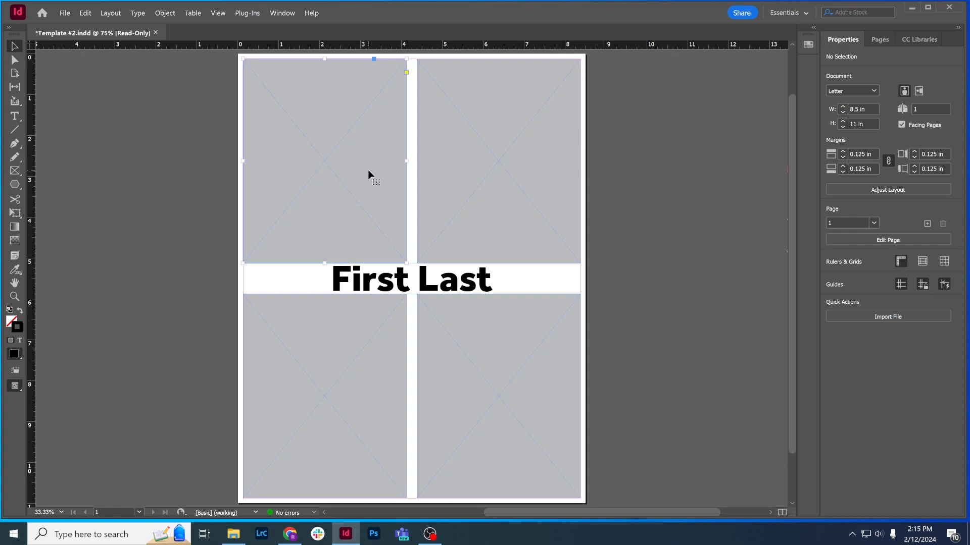
pyautogui.click(540, 202)
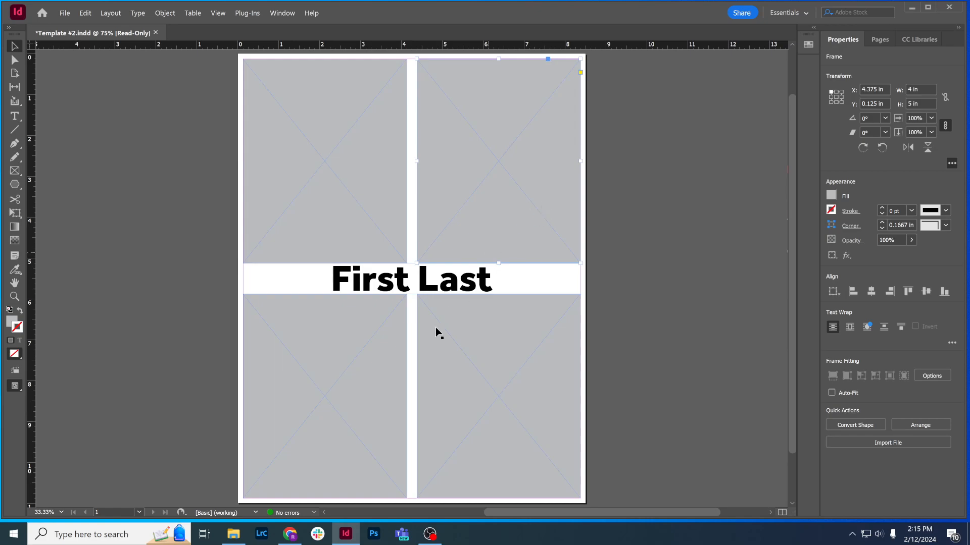
pyautogui.click(390, 403)
pyautogui.click(546, 407)
# Place the image Complementary (1 of 5) from the forclass/colour-theme folder into the page's upper-left picture frame
pyautogui.click(364, 160)
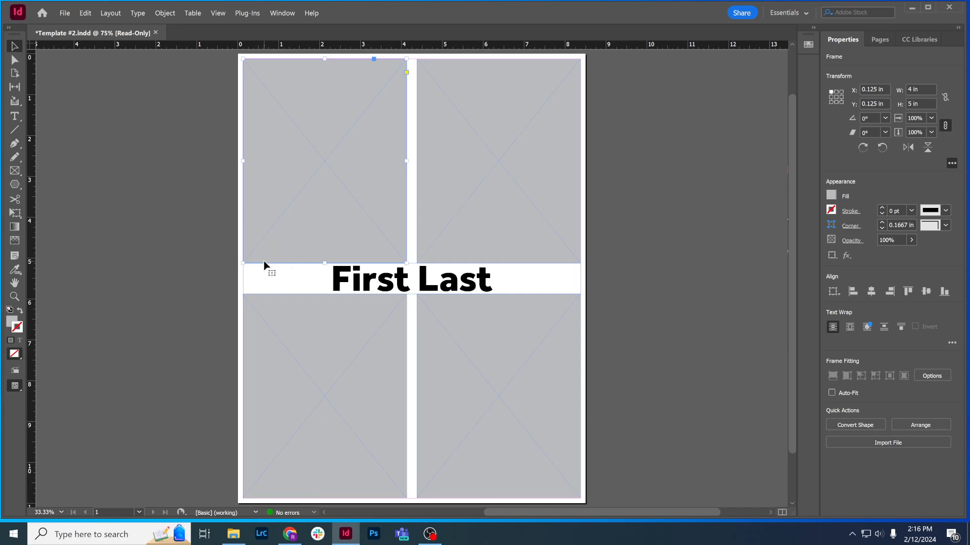
pyautogui.click(63, 14)
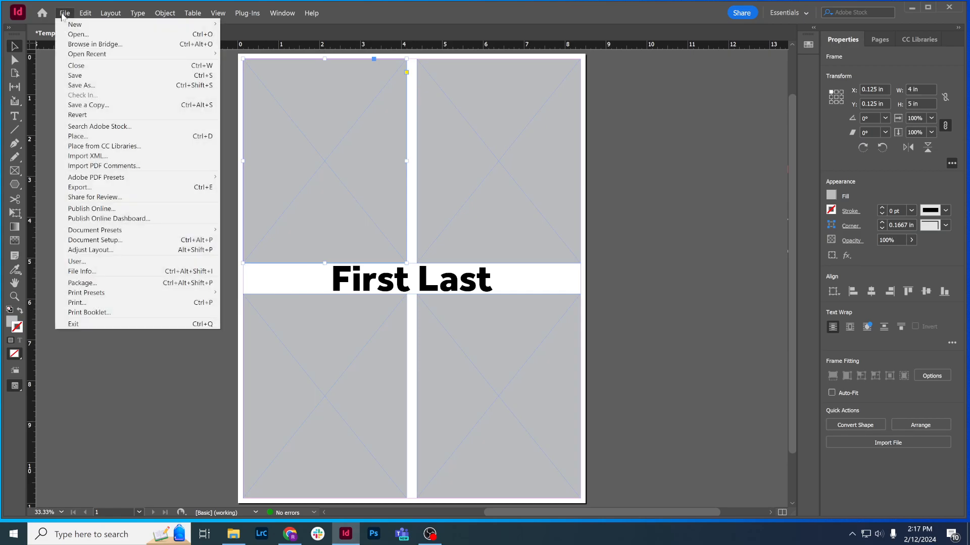
pyautogui.click(128, 137)
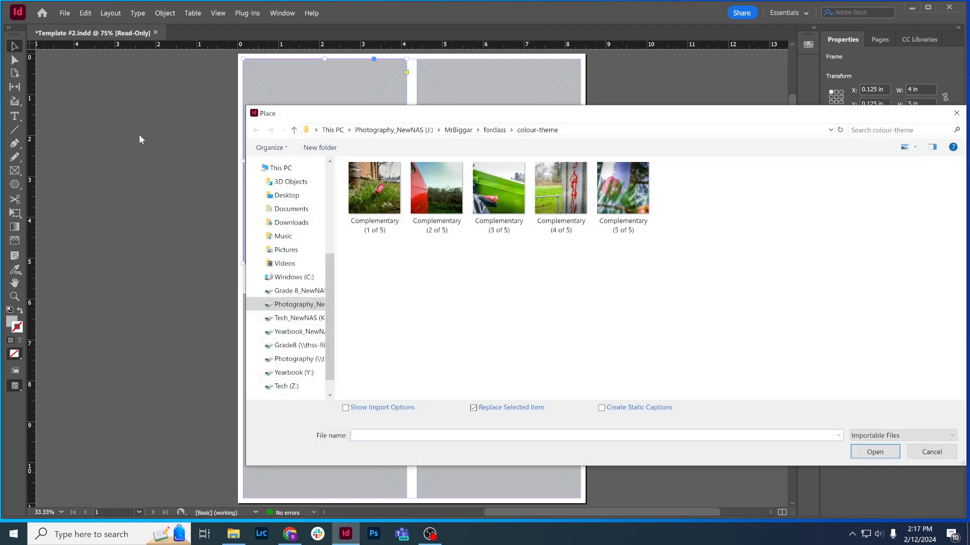
pyautogui.click(456, 131)
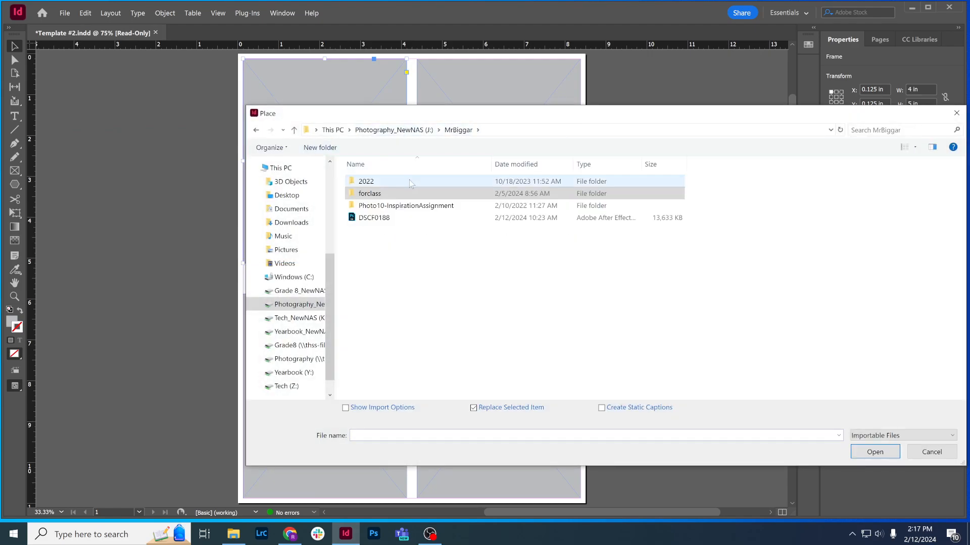
pyautogui.doubleClick(414, 198)
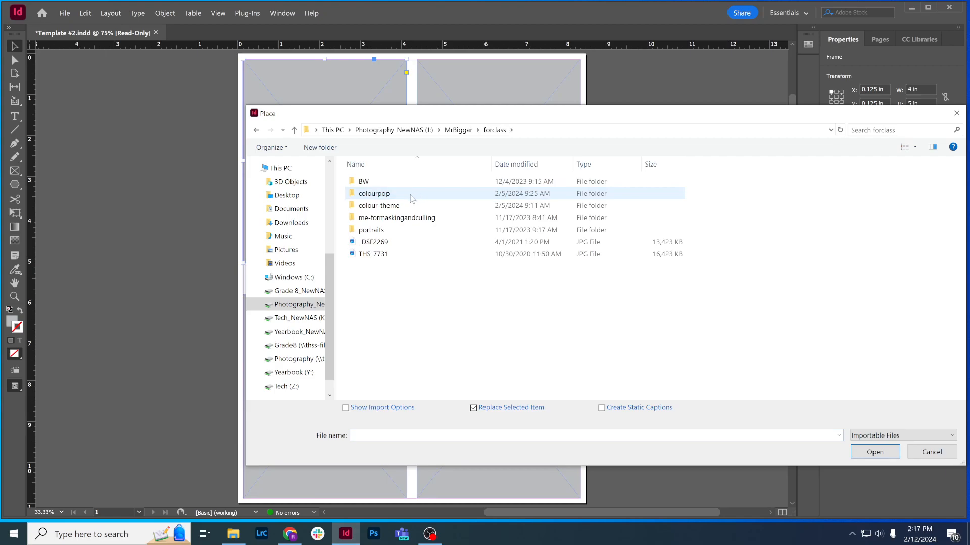
pyautogui.doubleClick(411, 206)
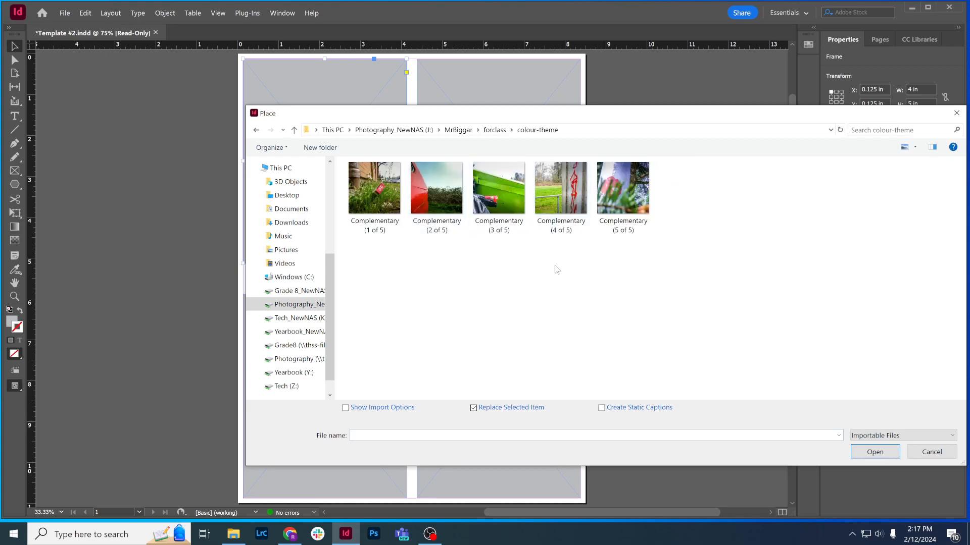
pyautogui.click(382, 189)
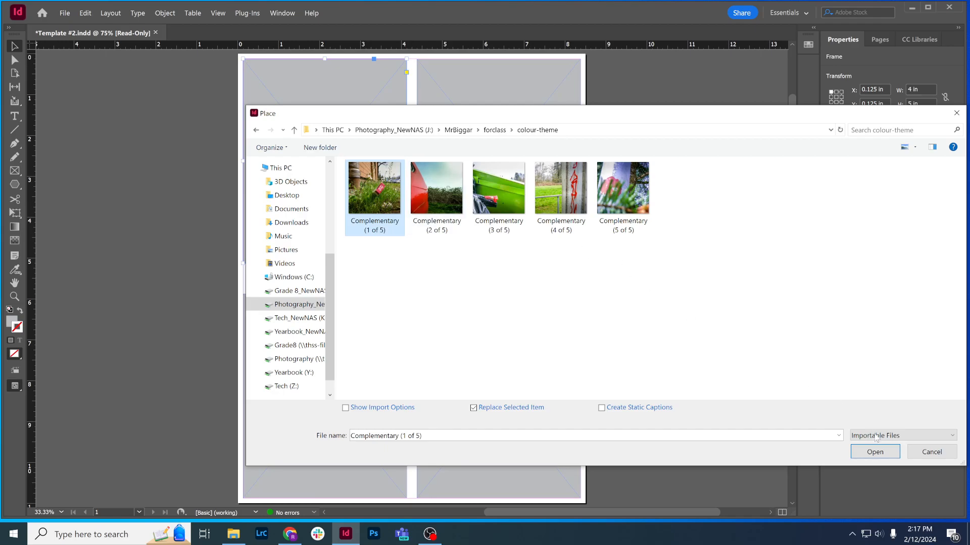
pyautogui.click(879, 452)
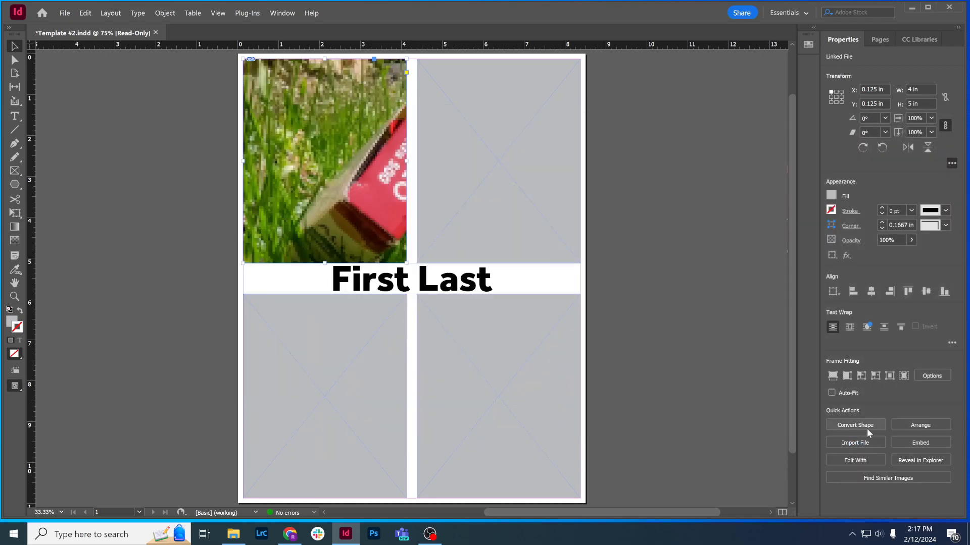
# Fit the placed photo in the upper-left frame so it fills the frame proportionally
pyautogui.click(325, 167)
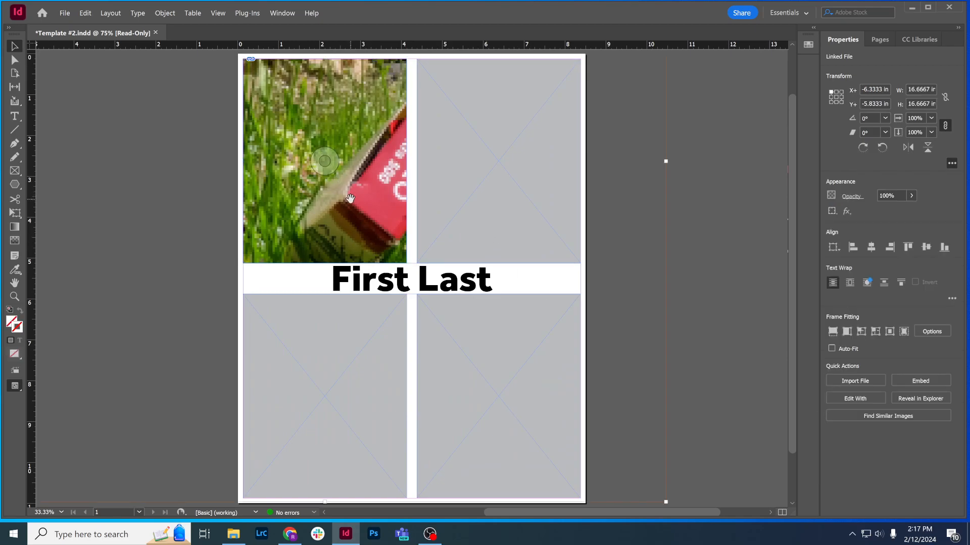
pyautogui.hotkey('ctrl', '-')
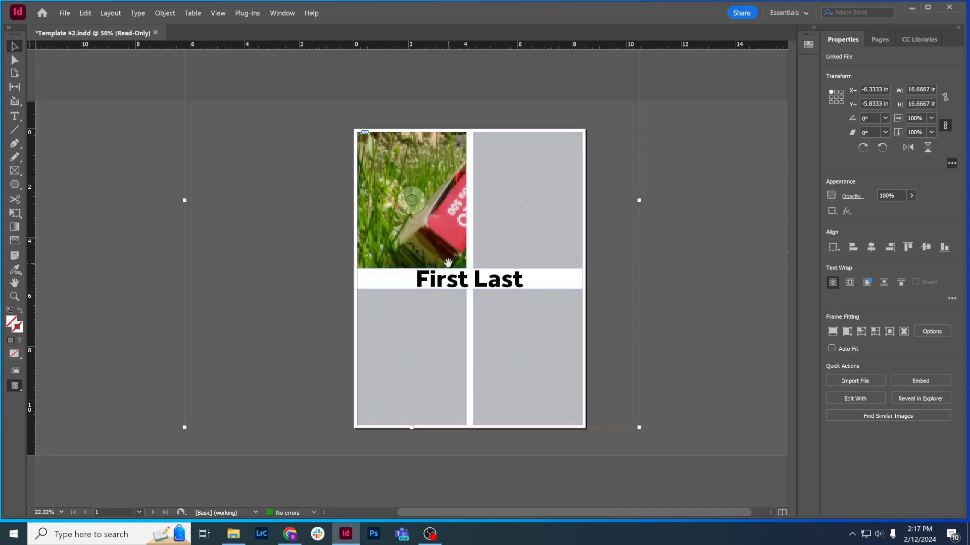
pyautogui.click(833, 332)
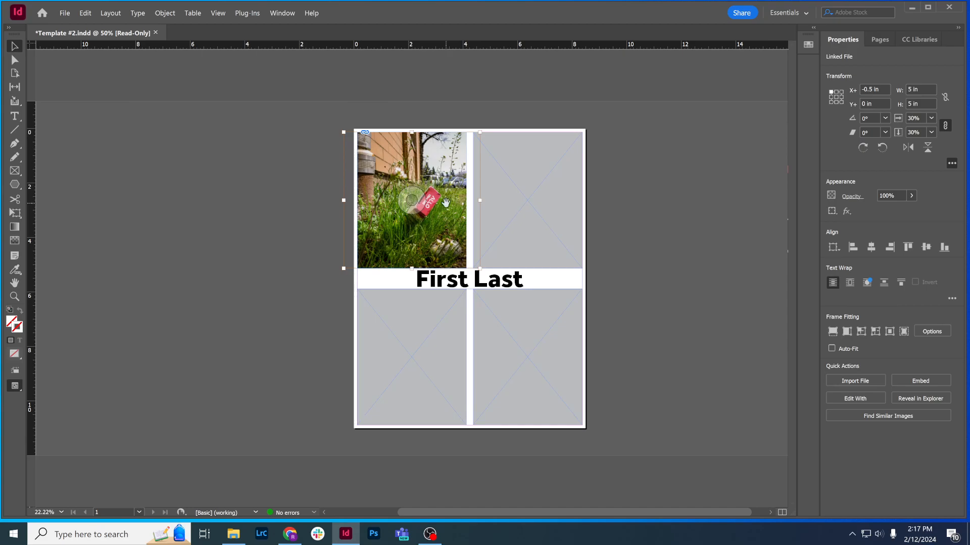
# Nudge the photo left inside the upper-left frame to an X offset of about -0.69 in, and deselect it
pyautogui.press('Left')
pyautogui.press('Left')
pyautogui.press('Left')
pyautogui.press('Left')
pyautogui.press('Left')
pyautogui.press('Left')
pyautogui.press('Left')
pyautogui.press('Left')
pyautogui.press('Left')
pyautogui.press('Left')
pyautogui.press('Left')
pyautogui.press('Left')
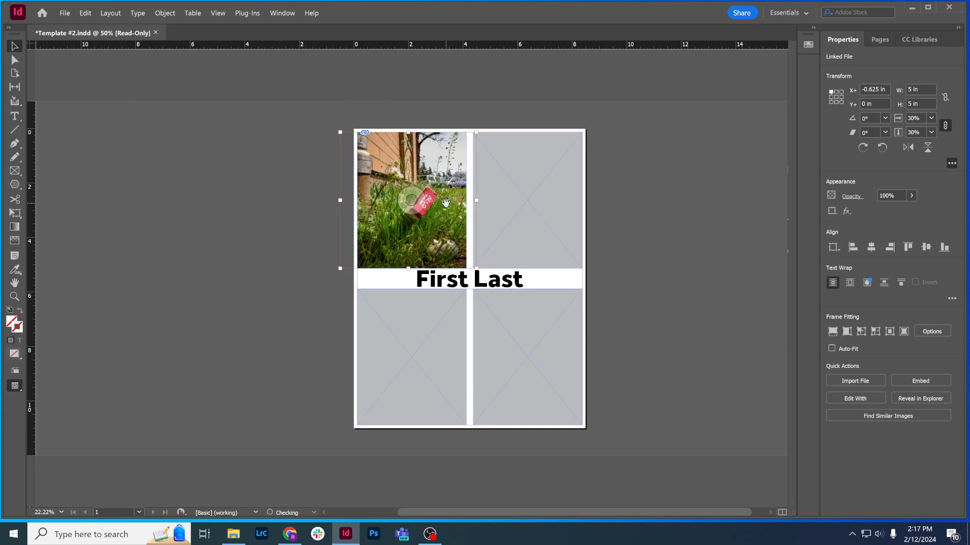
pyautogui.press('Left')
pyautogui.press('Left')
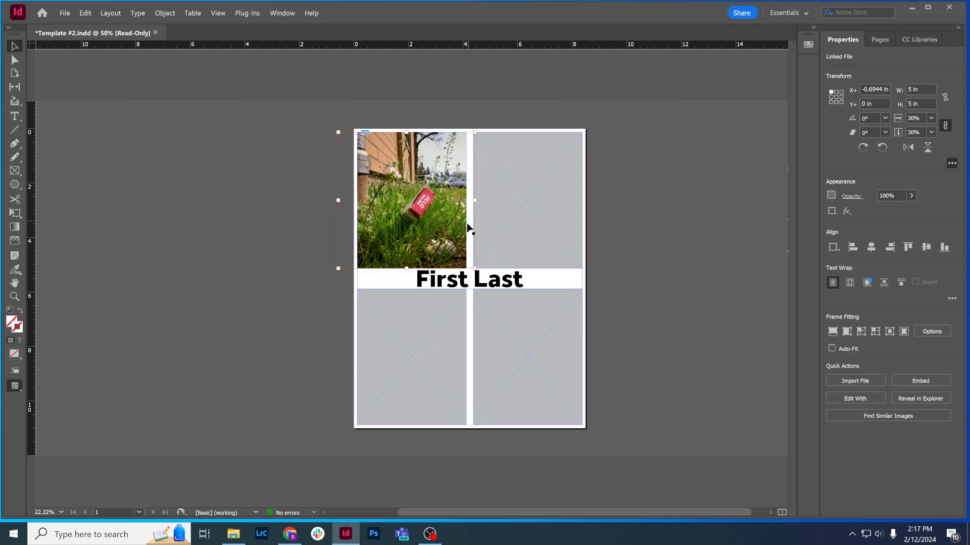
pyautogui.click(283, 250)
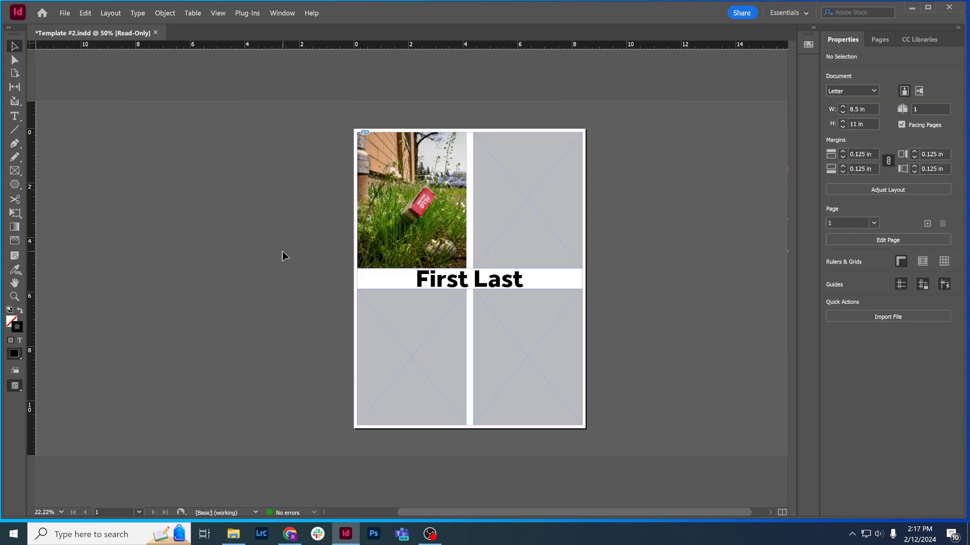
pyautogui.hscroll(-1, 282, 251)
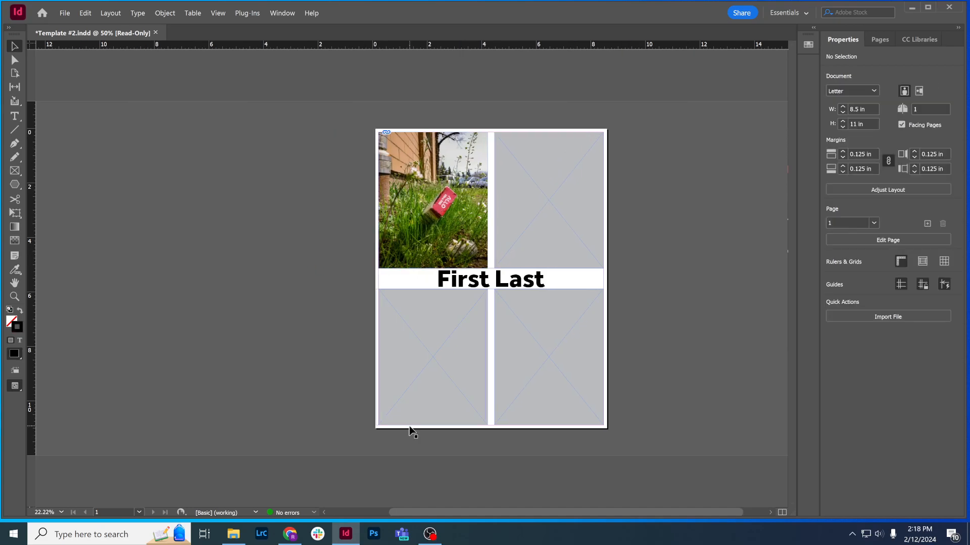
# Place the image Complementary (2 of 5) into the upper-right frame and make it fill the frame proportionally
pyautogui.click(552, 233)
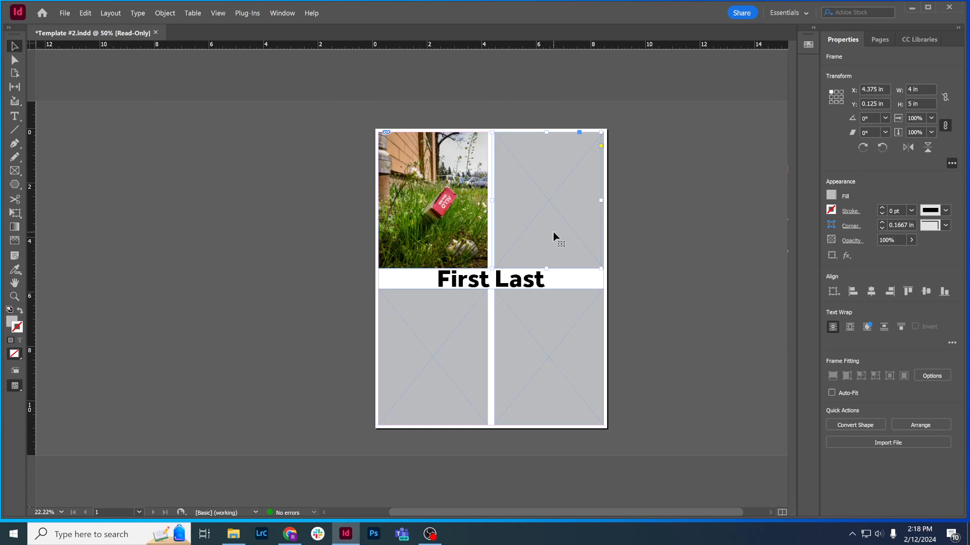
pyautogui.moveTo(551, 233); pyautogui.dragTo(562, 230)
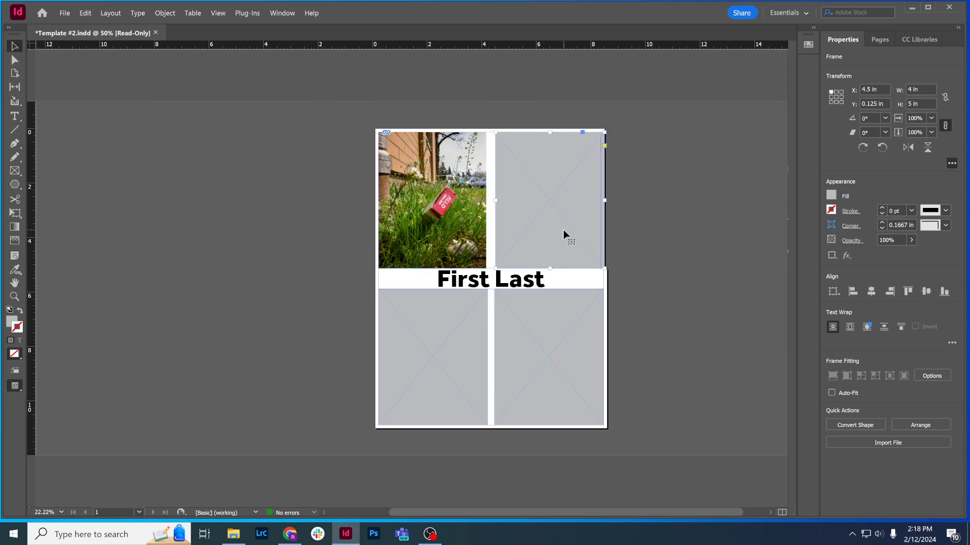
pyautogui.hotkey('ctrl', 'd')
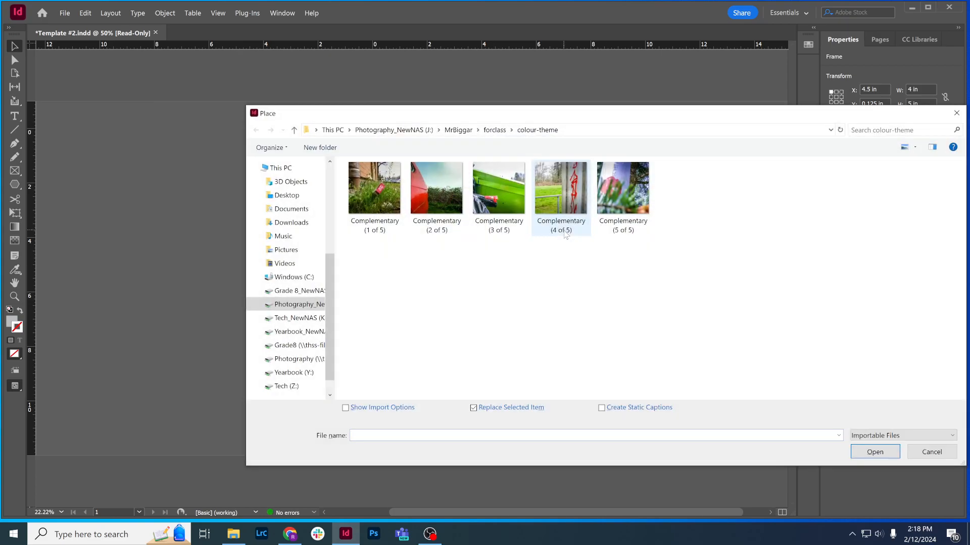
pyautogui.click(435, 198)
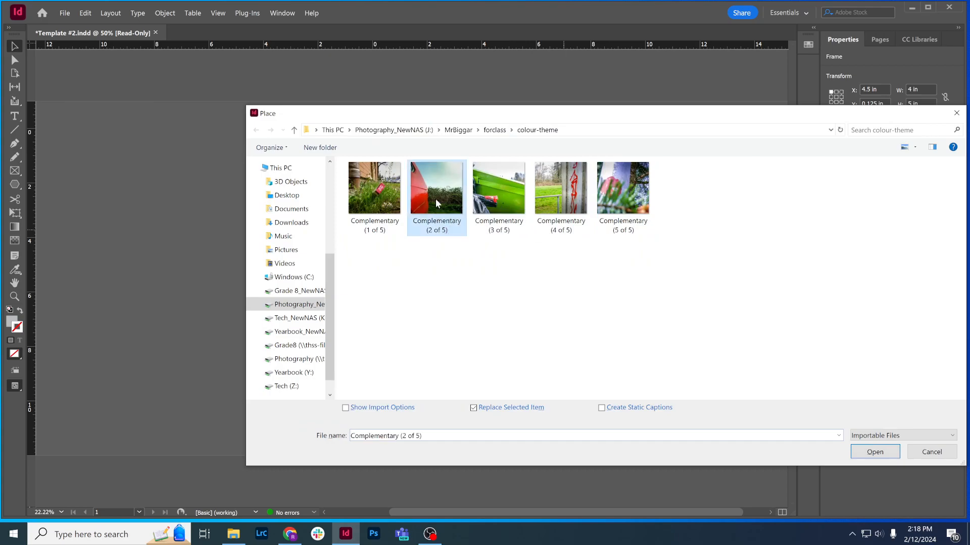
pyautogui.click(874, 453)
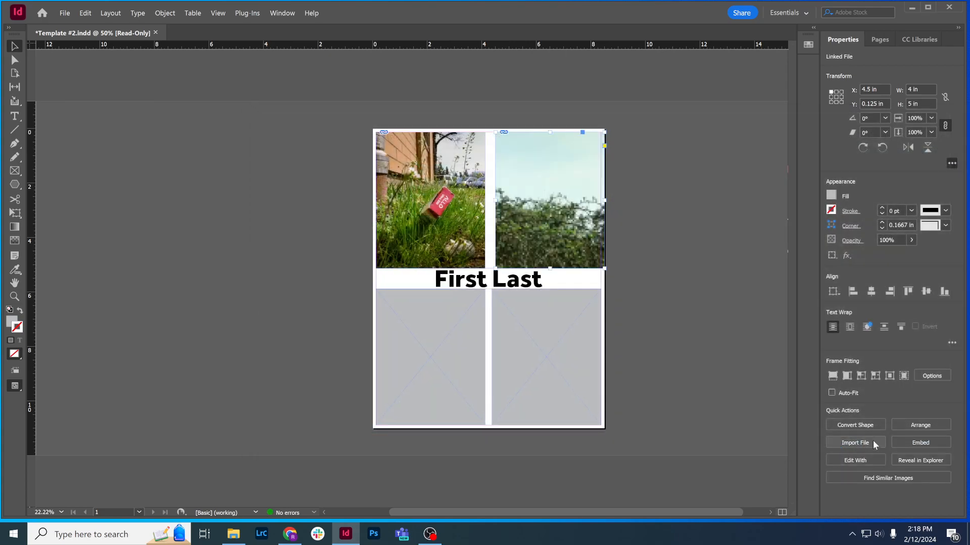
pyautogui.click(832, 375)
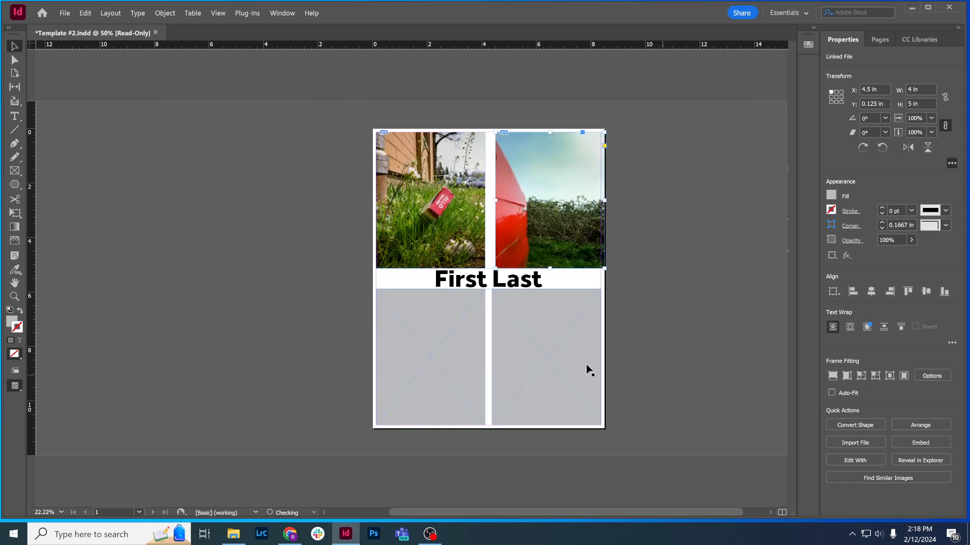
# Nudge the upper-right photo frame left to X 4.375 in, in line with the frame below it
pyautogui.press('Left')
pyautogui.press('Left')
pyautogui.press('Left')
pyautogui.press('Left')
pyautogui.press('Left')
pyautogui.press('Left')
pyautogui.press('Left')
pyautogui.press('Left')
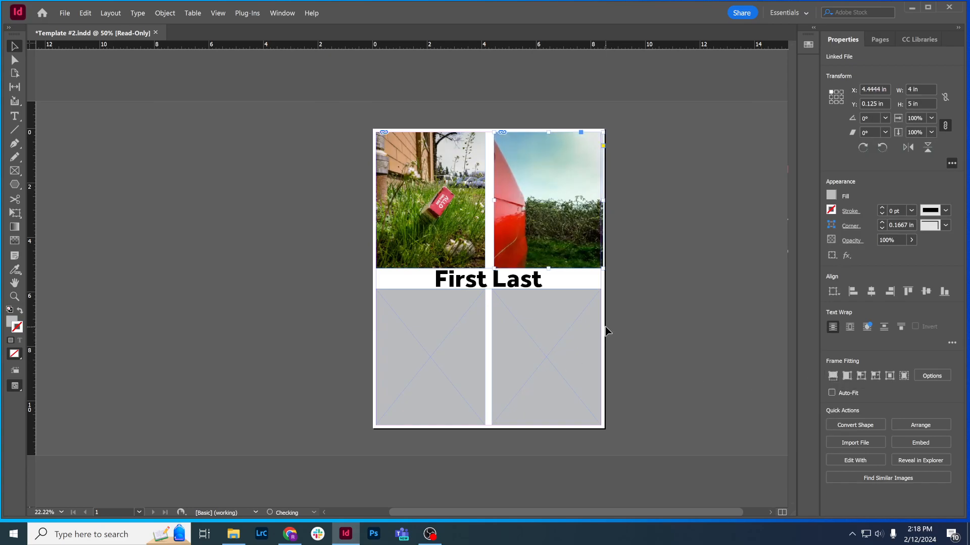
pyautogui.press('Left')
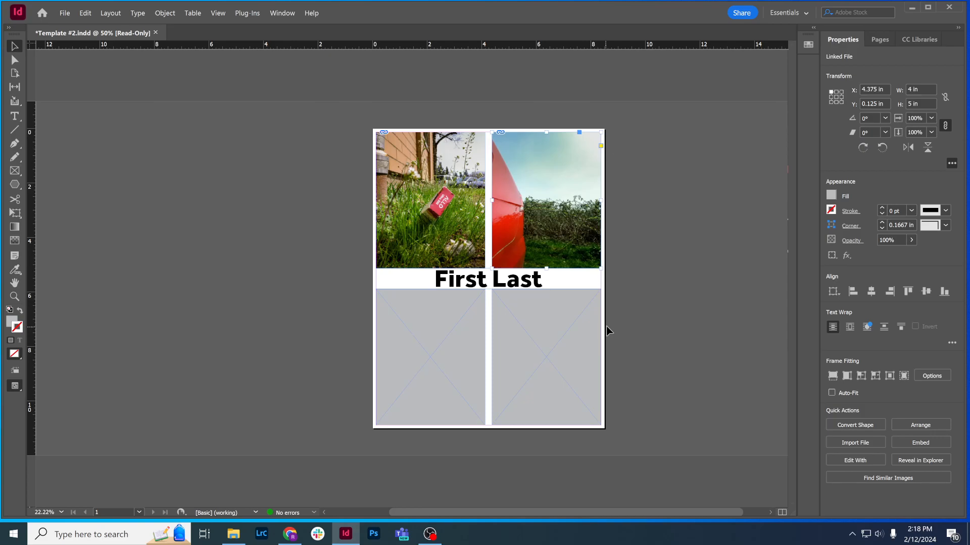
# Place the image Complementary (4 of 5) into the lower-left frame and make it fill the frame proportionally
pyautogui.click(459, 362)
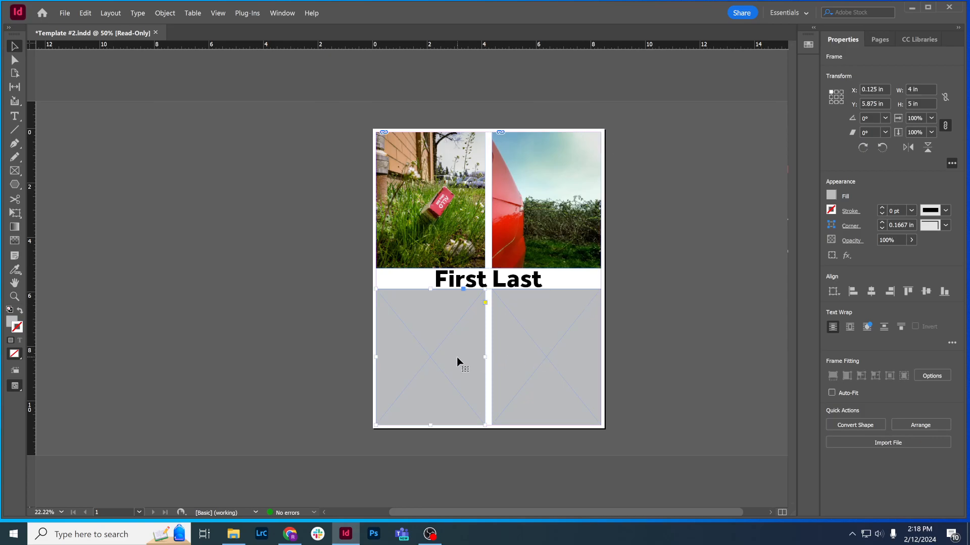
pyautogui.hotkey('ctrl', 'd')
pyautogui.click(573, 195)
pyautogui.click(878, 451)
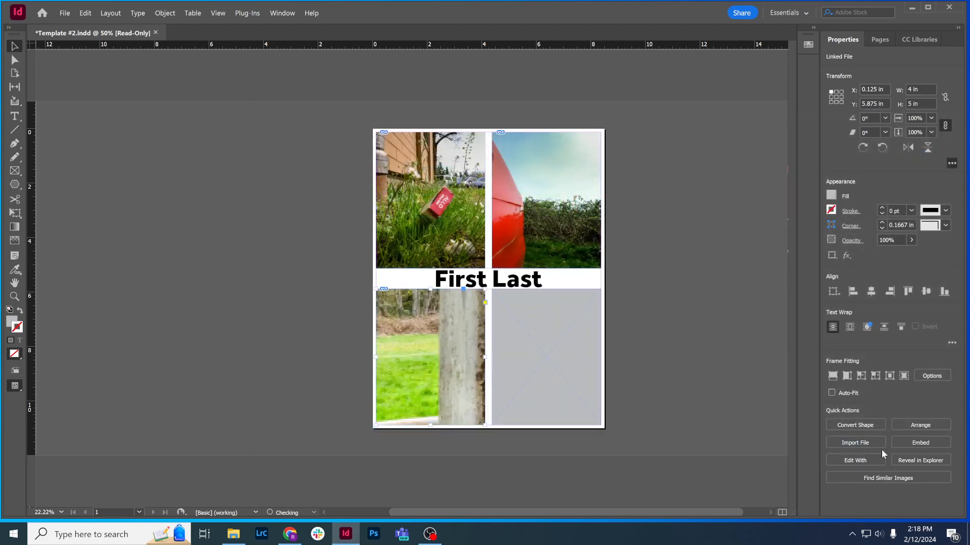
pyautogui.click(832, 378)
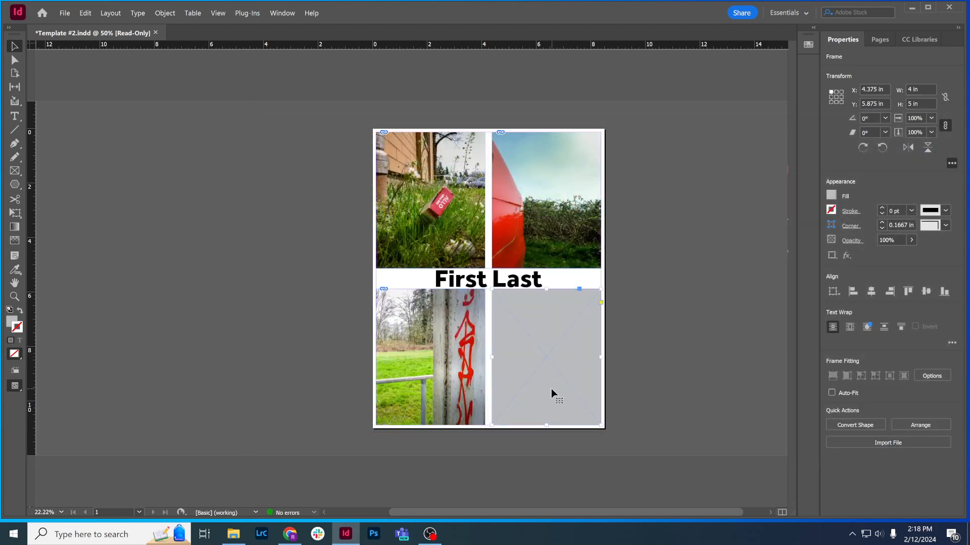
# Place the image Complementary (3 of 5) into the lower-right frame so that it fills the frame
pyautogui.hotkey('ctrl', 'd')
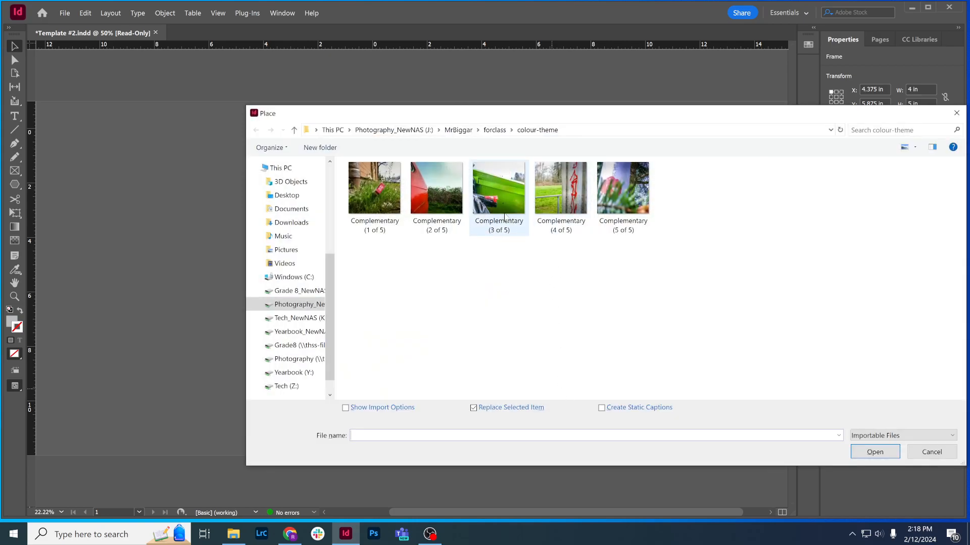
pyautogui.click(493, 202)
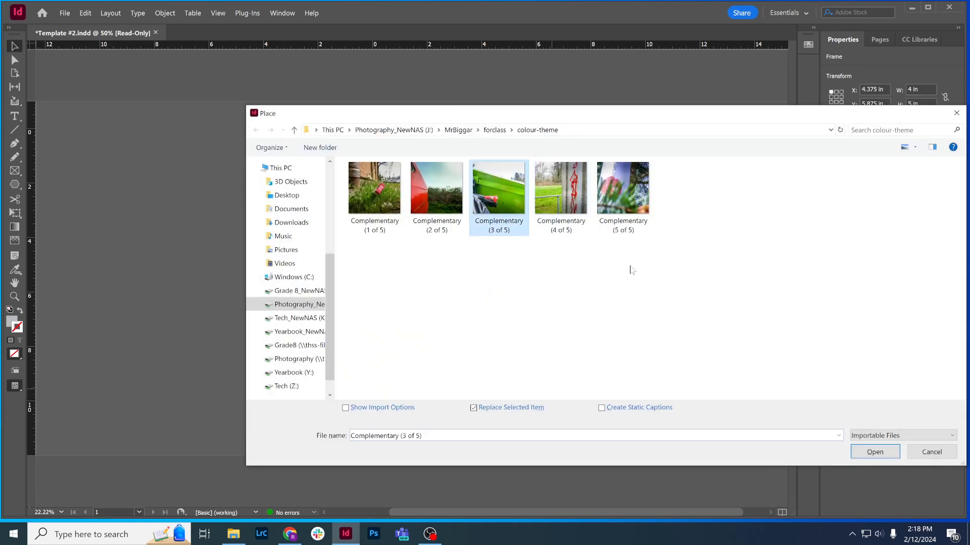
pyautogui.click(889, 453)
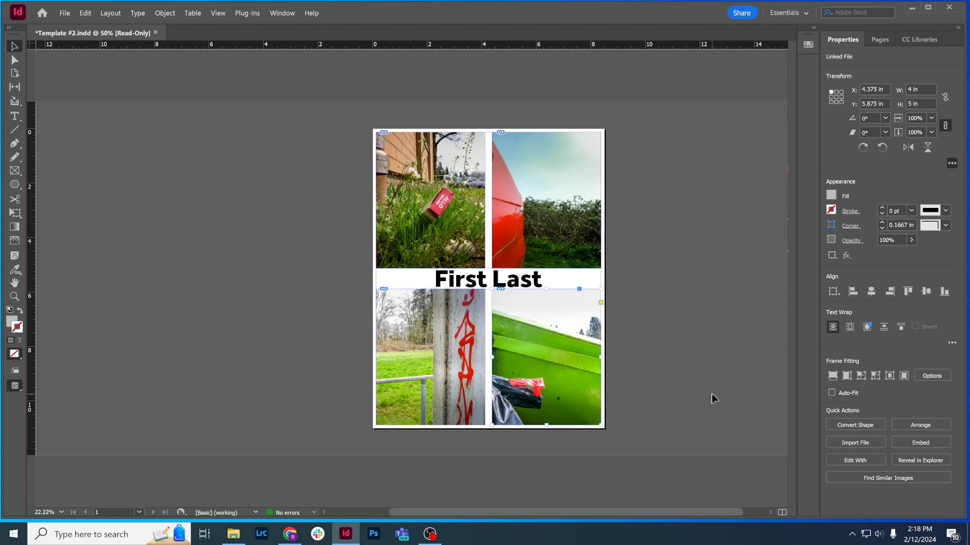
# Replace the placeholder text "First Last" between the photos with the author's full name
pyautogui.hscroll(1, 705, 394)
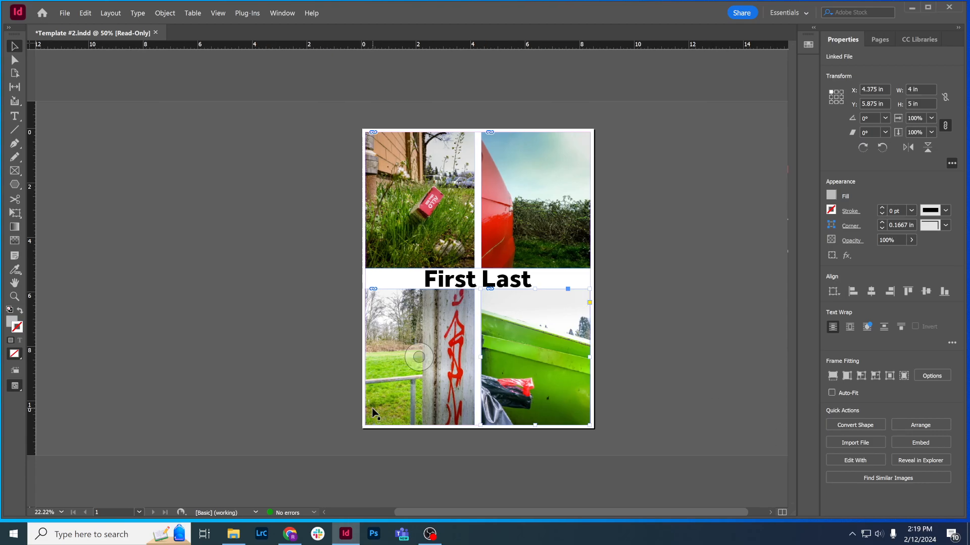
pyautogui.click(467, 286)
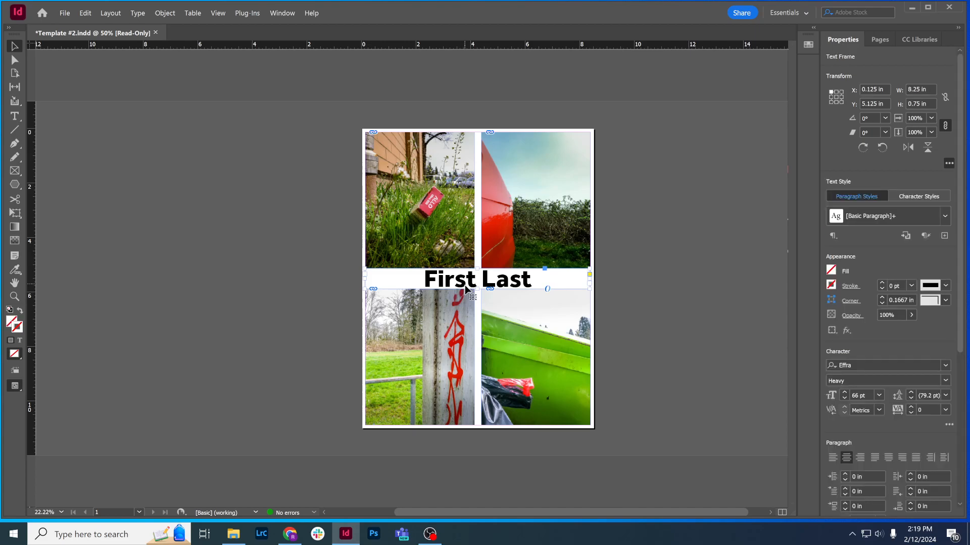
pyautogui.click(17, 120)
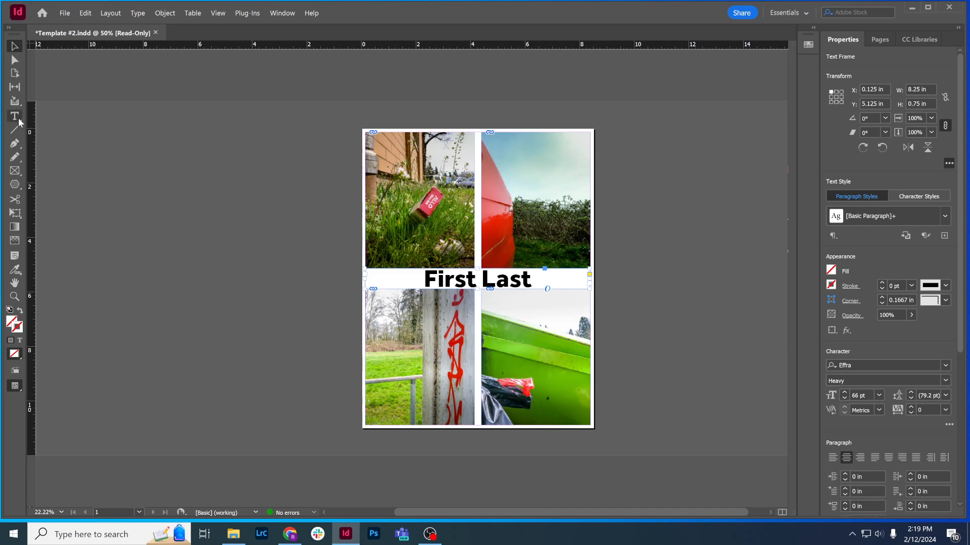
pyautogui.tripleClick(489, 280)
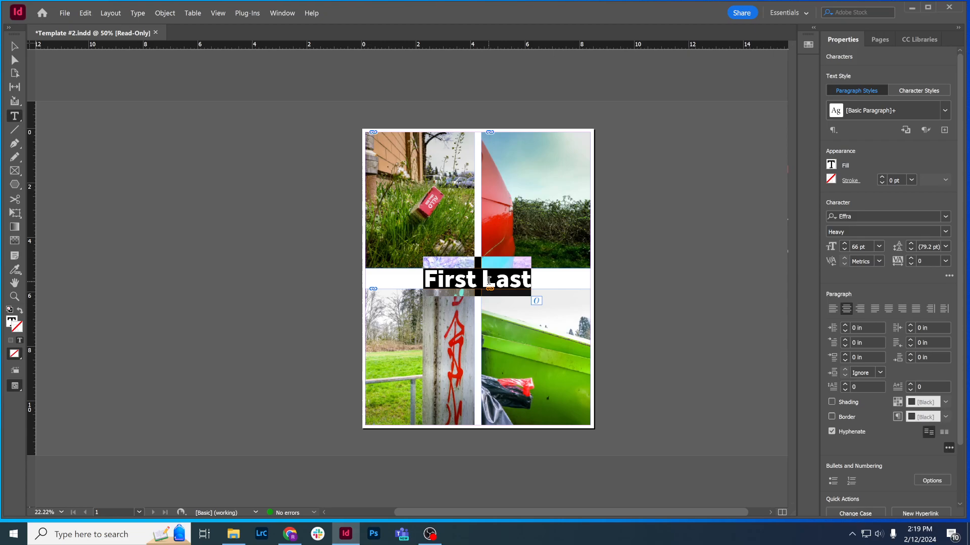
pyautogui.write('Randy Dickin')
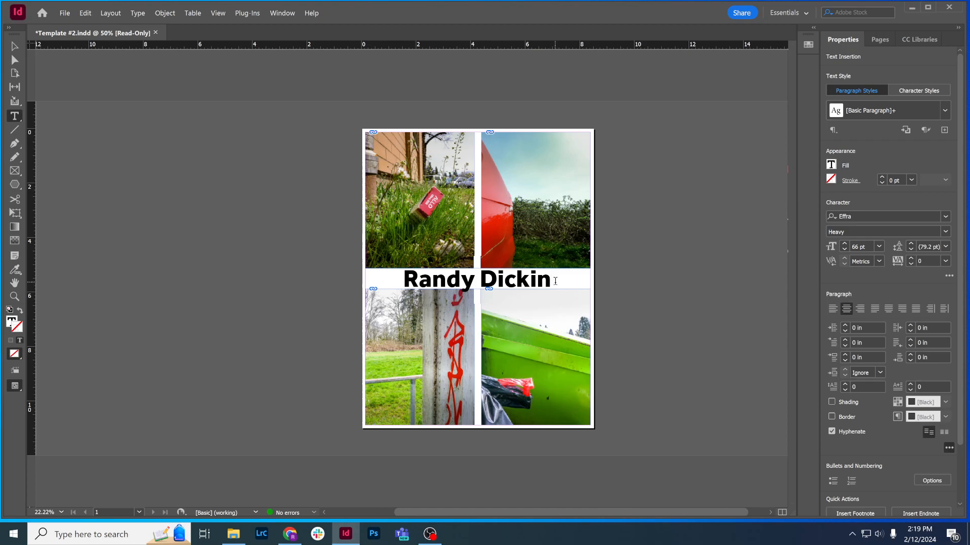
# Colour the whole name text with the red C=15 M=100 Y=100 swatch
pyautogui.moveTo(551, 281); pyautogui.dragTo(402, 280)
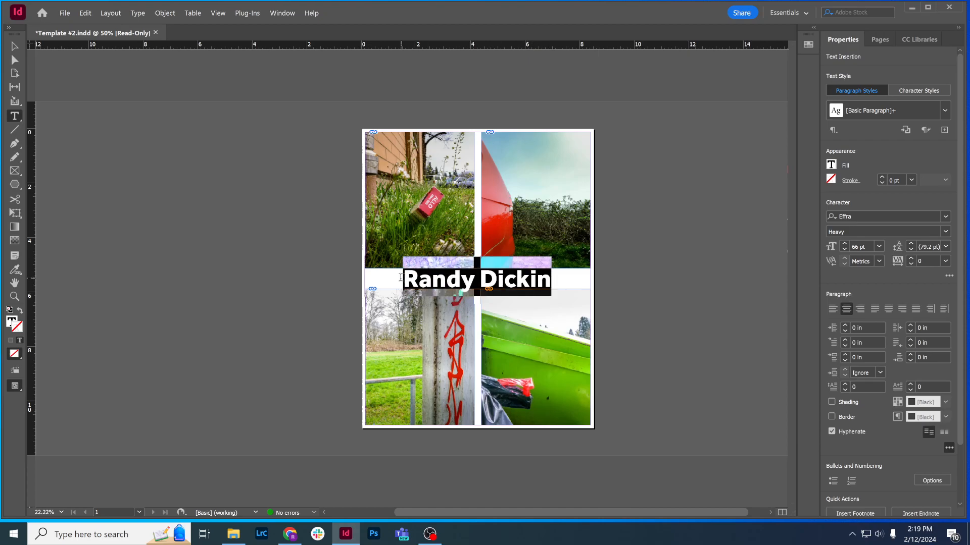
pyautogui.click(832, 166)
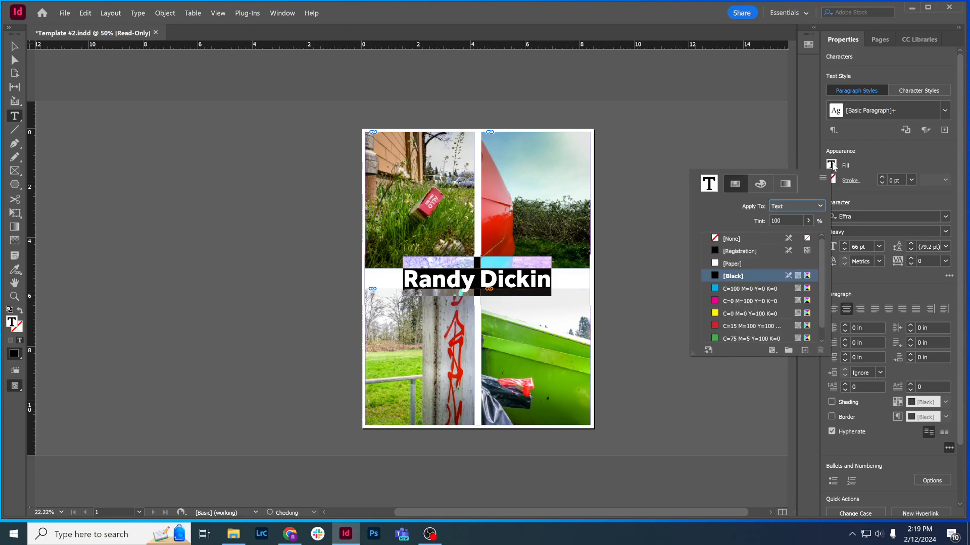
pyautogui.click(742, 326)
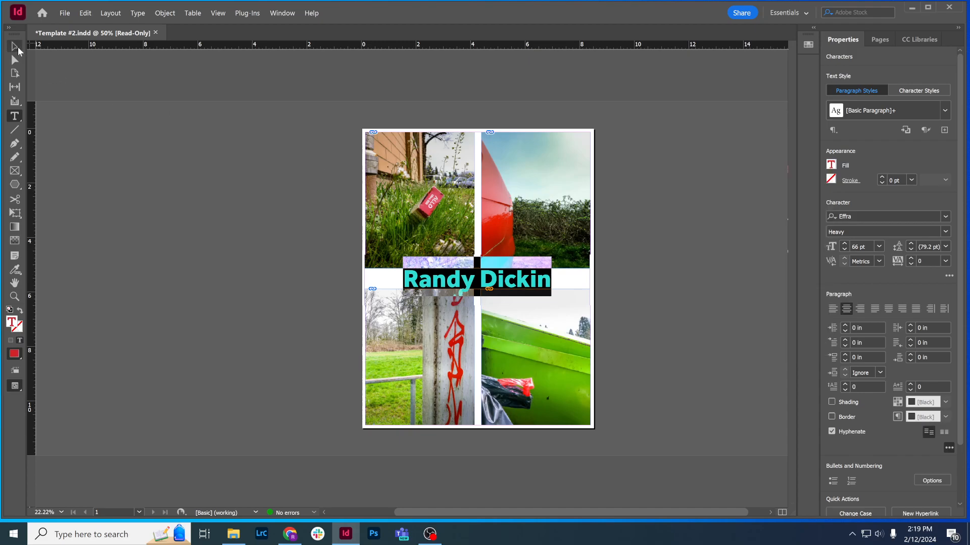
# Preview other fonts on the name's text frame
pyautogui.click(14, 47)
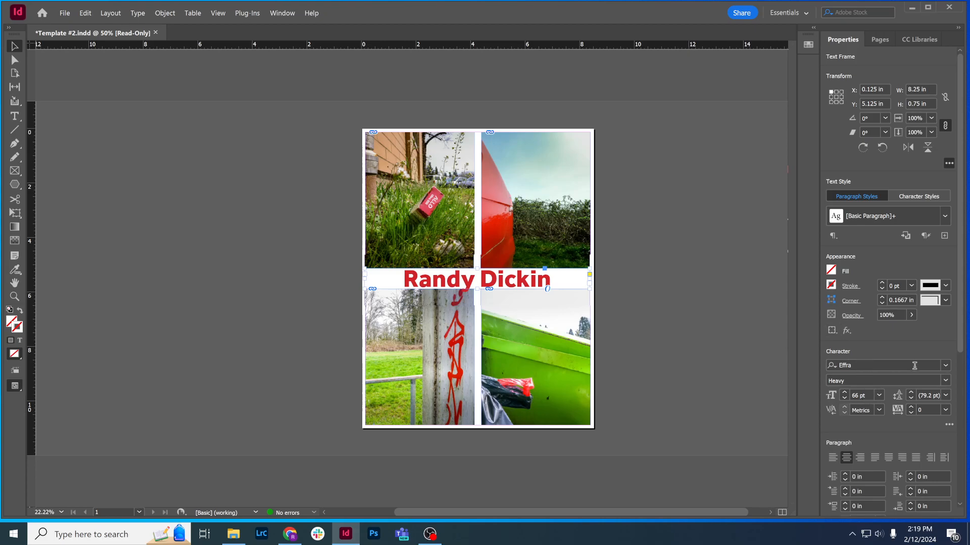
pyautogui.click(945, 365)
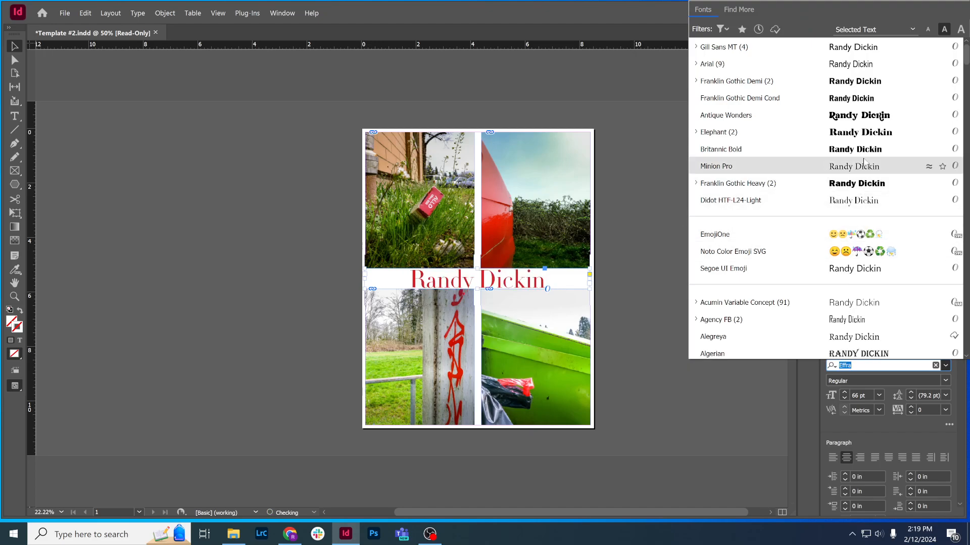
pyautogui.click(226, 166)
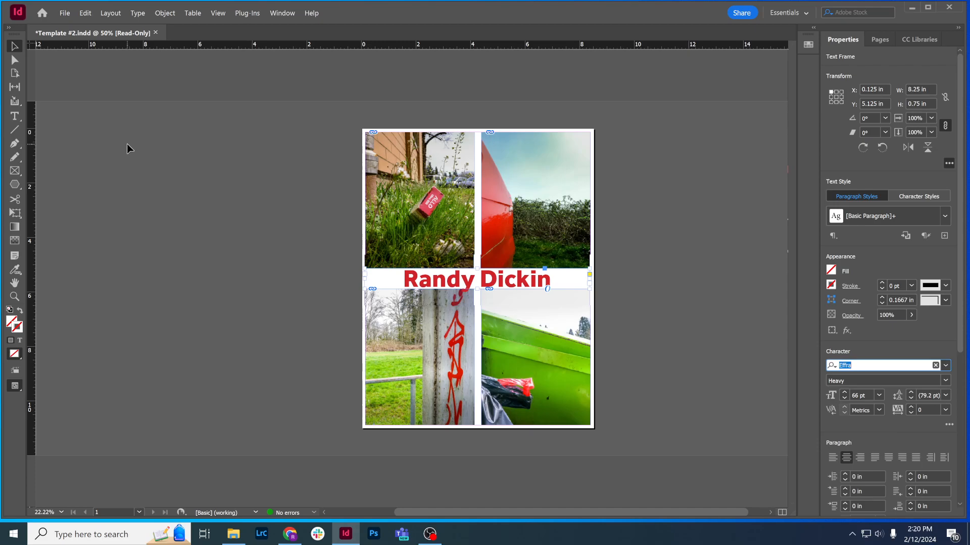
# Start exporting the layout as a JPEG, with a file name made of the author's first name and "Colour"
pyautogui.click(66, 15)
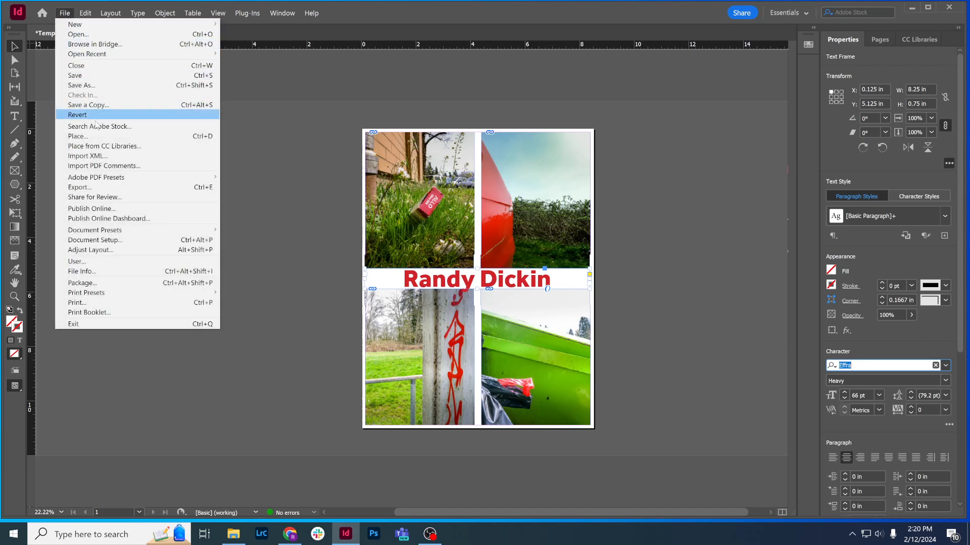
pyautogui.click(111, 188)
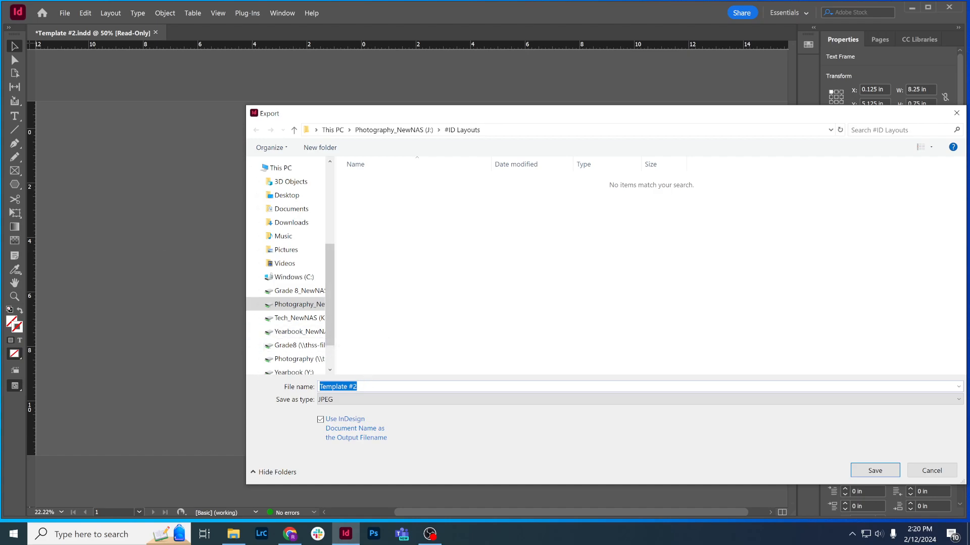
pyautogui.write("Randy'd Colour")
pyautogui.click(357, 402)
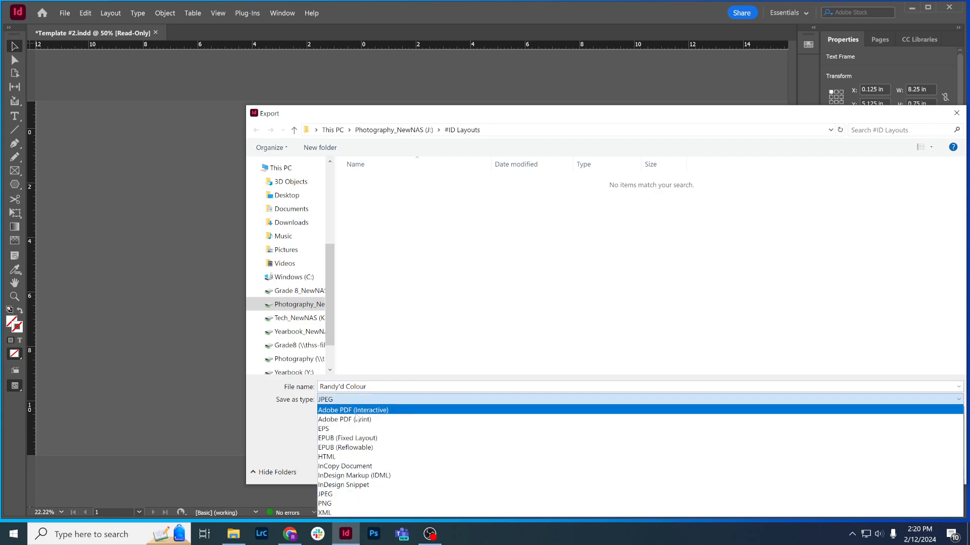
pyautogui.click(349, 500)
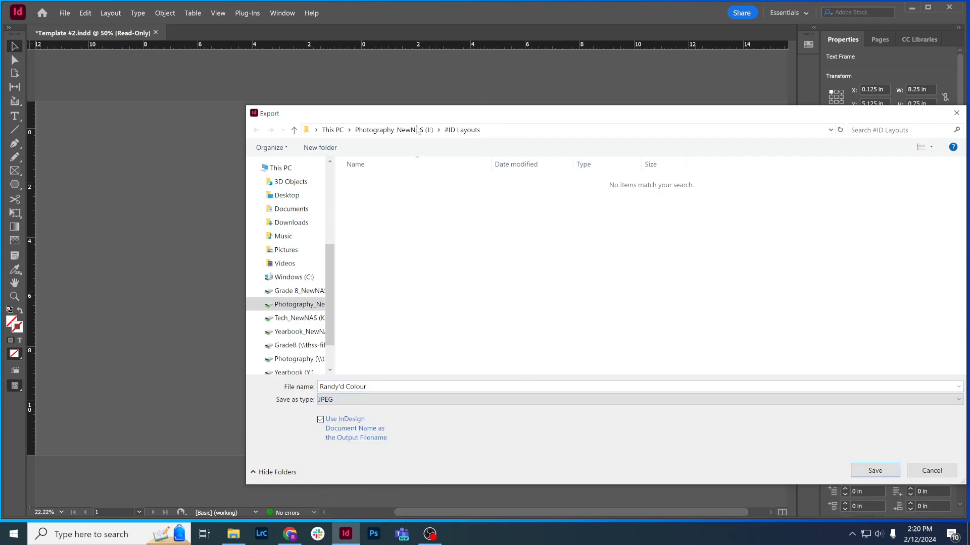
# Set the export location to the author's own folder within the Photo10A class folder on the Photography_NewNAS (J:) drive
pyautogui.click(379, 132)
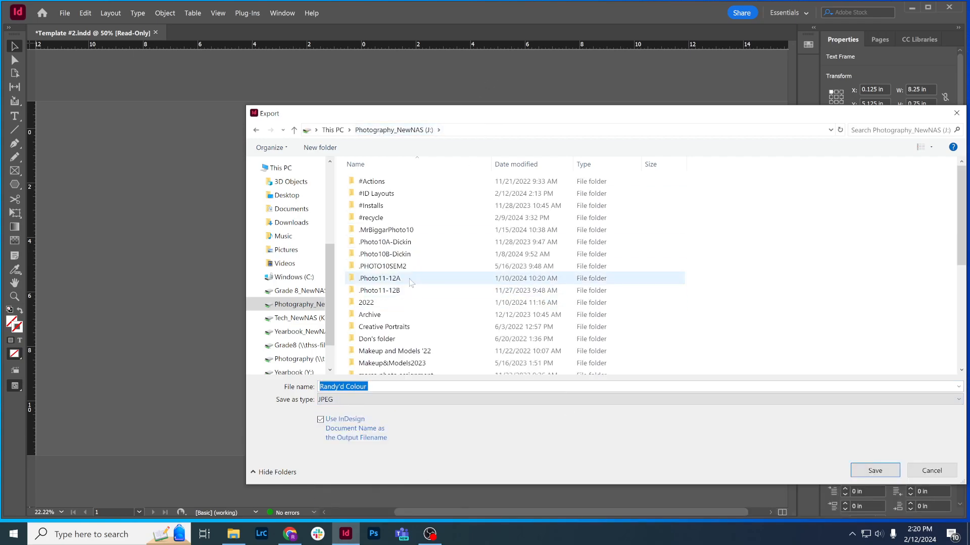
pyautogui.doubleClick(404, 247)
pyautogui.scroll(-5, 404, 247)
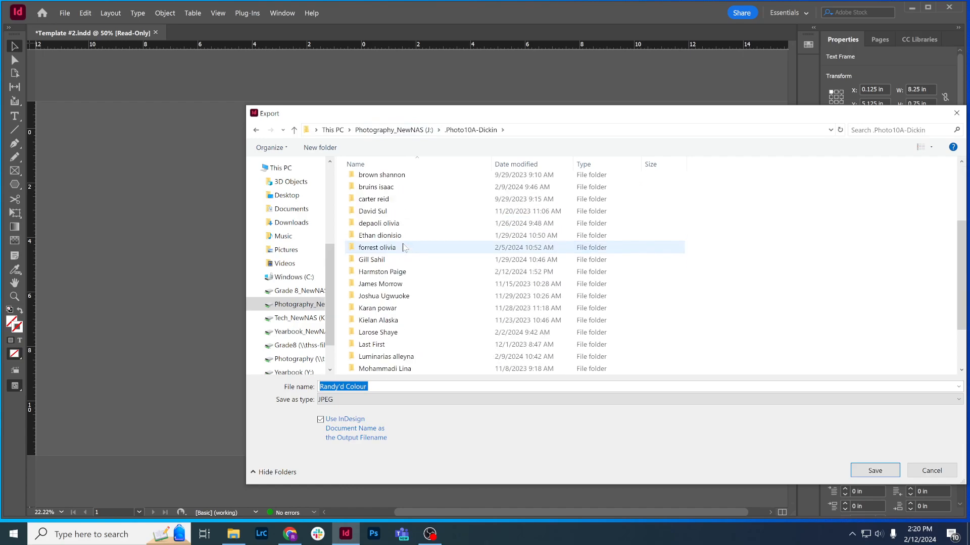
pyautogui.doubleClick(399, 323)
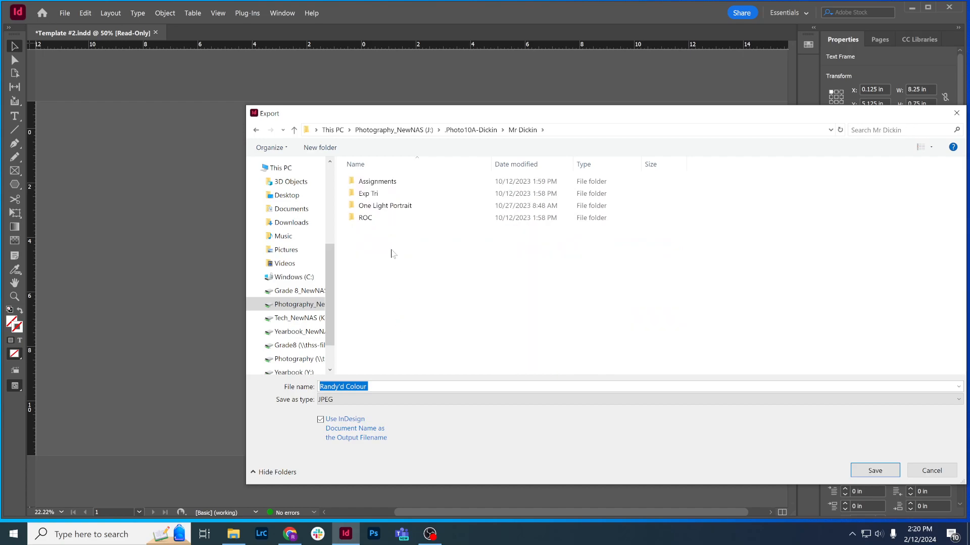
# Create a new folder named Colour in the author's folder and open it as the export destination
pyautogui.rightClick(388, 245)
pyautogui.moveTo(447, 363)
pyautogui.click(541, 362)
pyautogui.write('Colour')
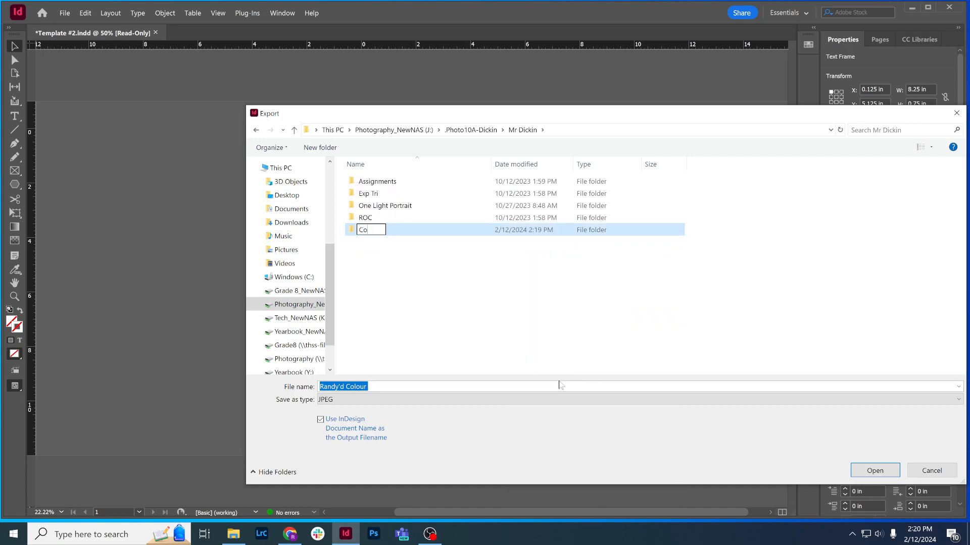
pyautogui.press('Return')
pyautogui.click(397, 231)
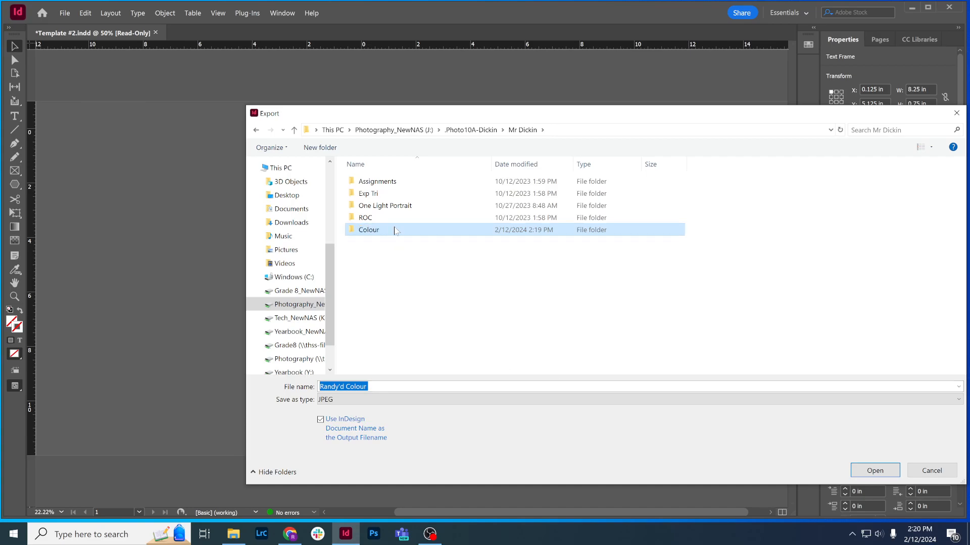
pyautogui.click(876, 471)
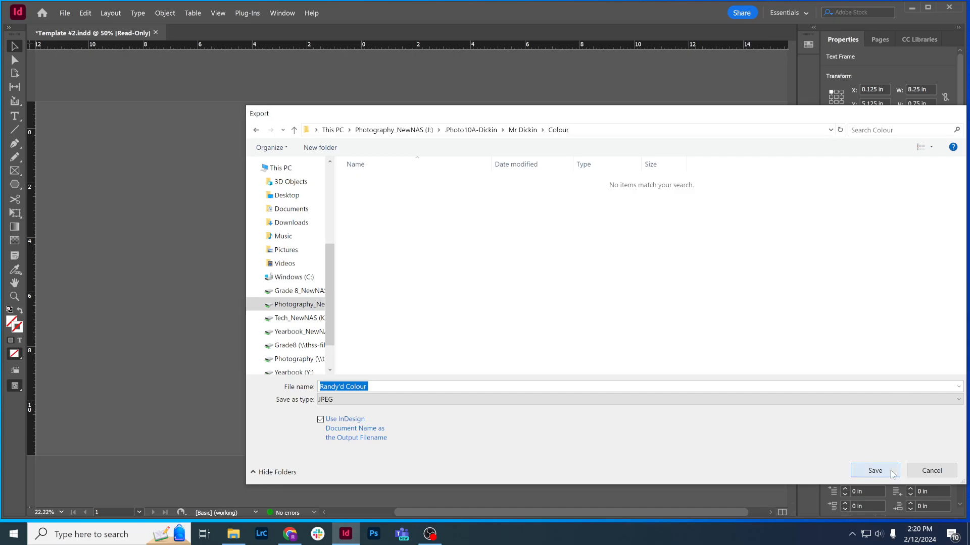
# Save the JPEG in the Colour folder and export it with the quality set to High
pyautogui.click(885, 471)
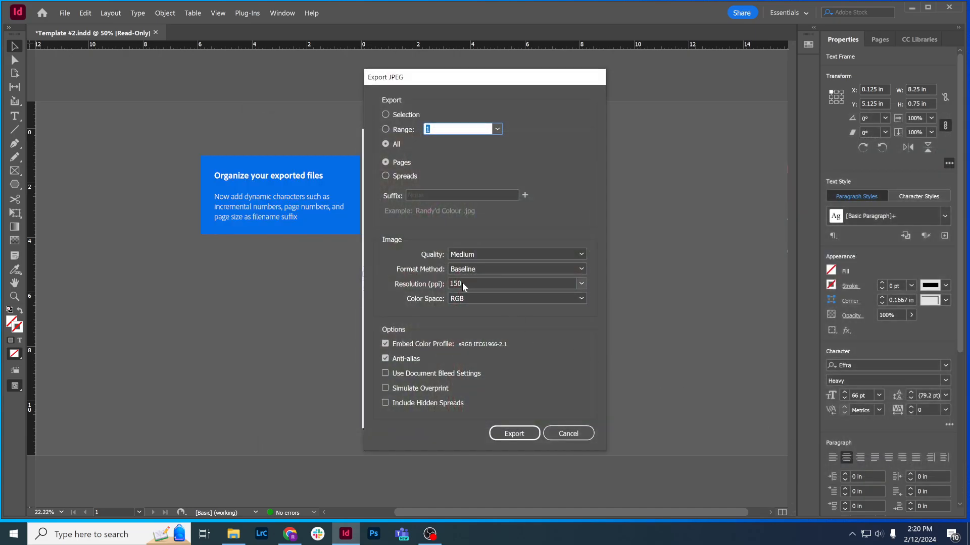
pyautogui.click(581, 255)
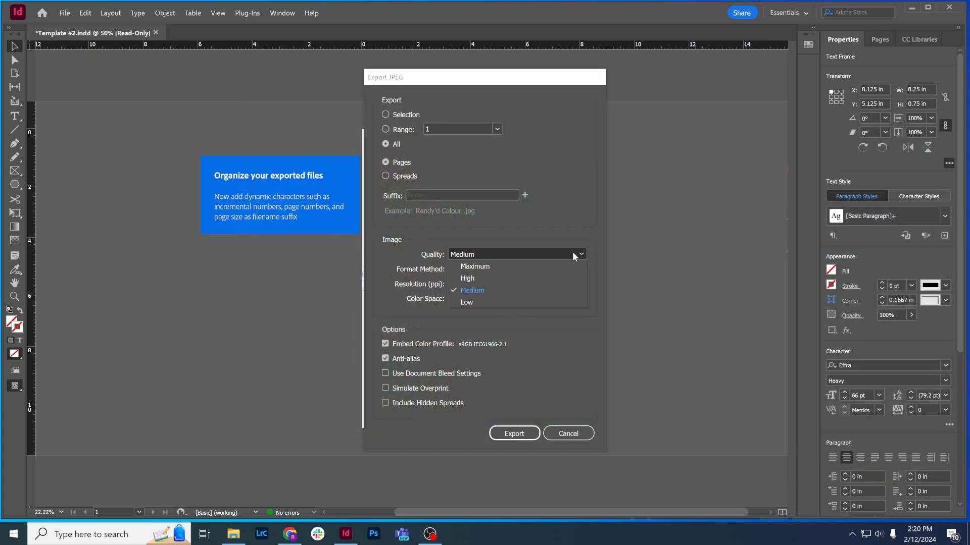
pyautogui.click(495, 277)
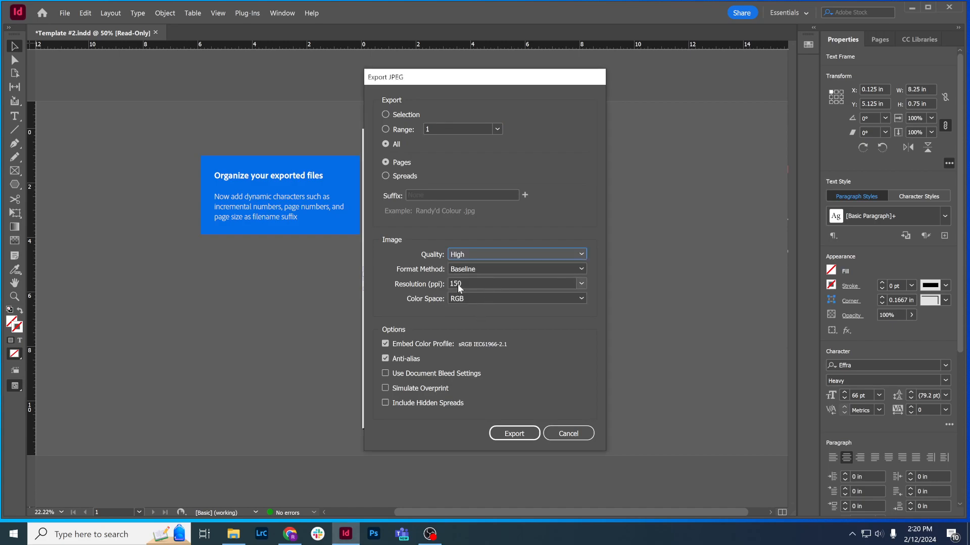
pyautogui.click(518, 436)
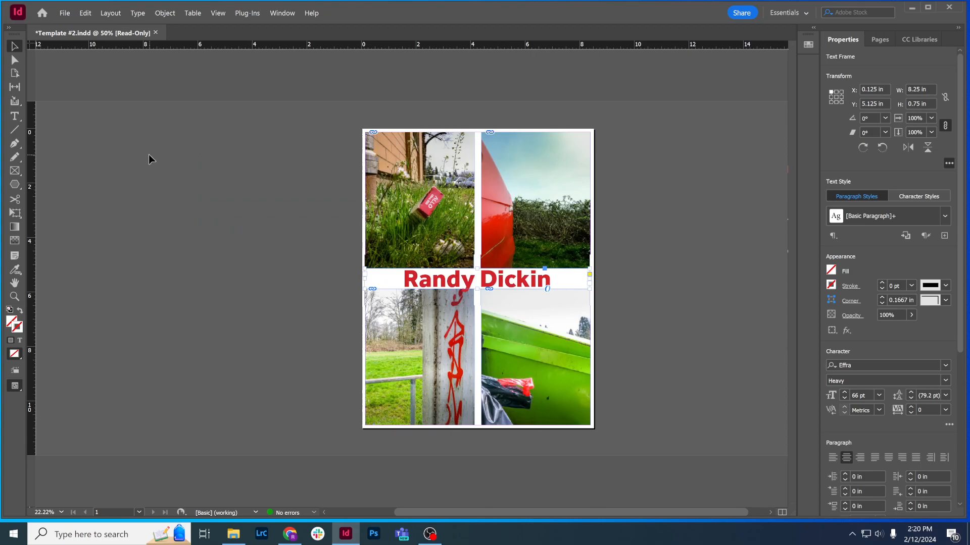
pyautogui.moveTo(470, 514); pyautogui.dragTo(479, 514)
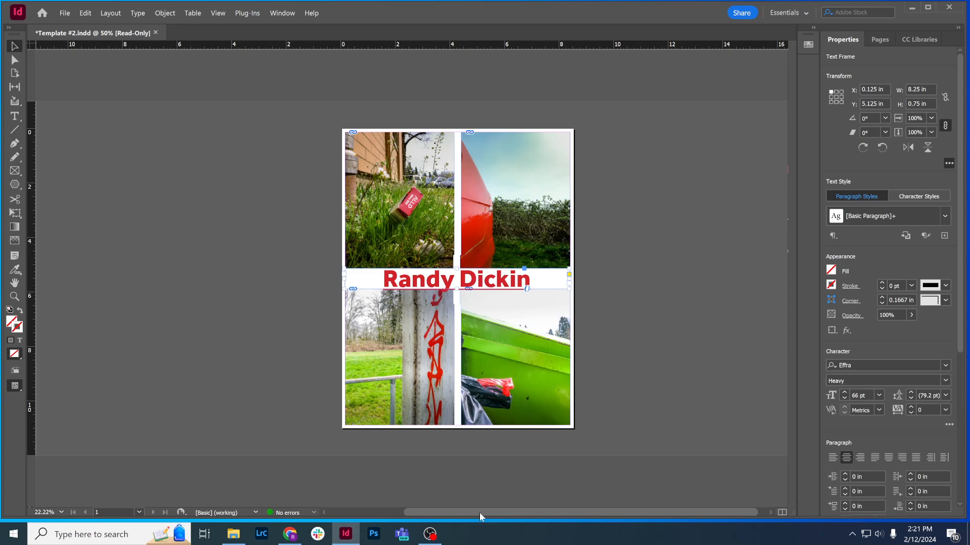
pyautogui.click(398, 357)
pyautogui.click(398, 357)
# Open the list of file commands for the Template #2 document
pyautogui.click(65, 13)
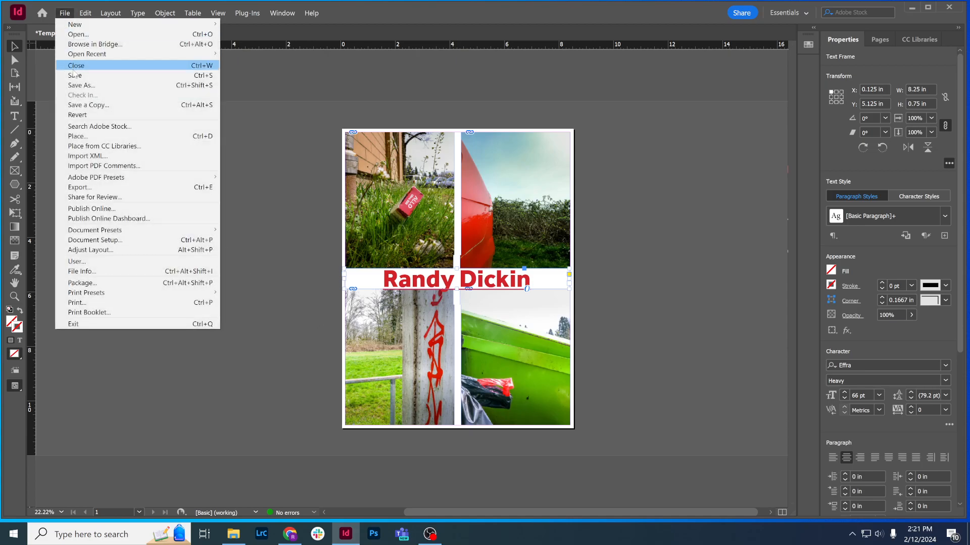